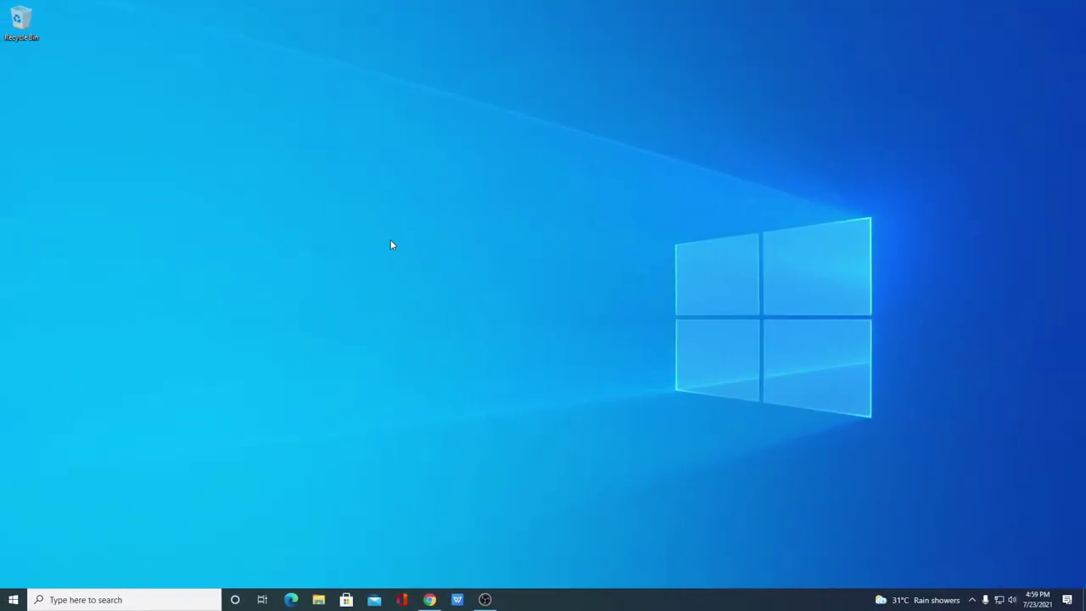
# Return to the Chrome search results and open the Icecream Apps Screen Recorder product page.
pyautogui.click(429, 599)
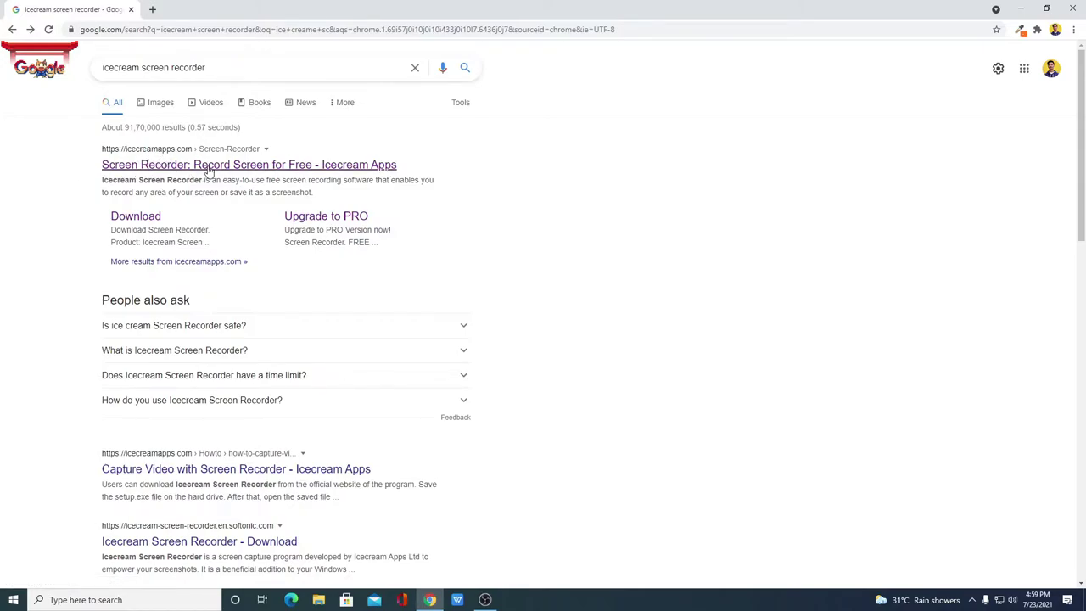
pyautogui.click(264, 165)
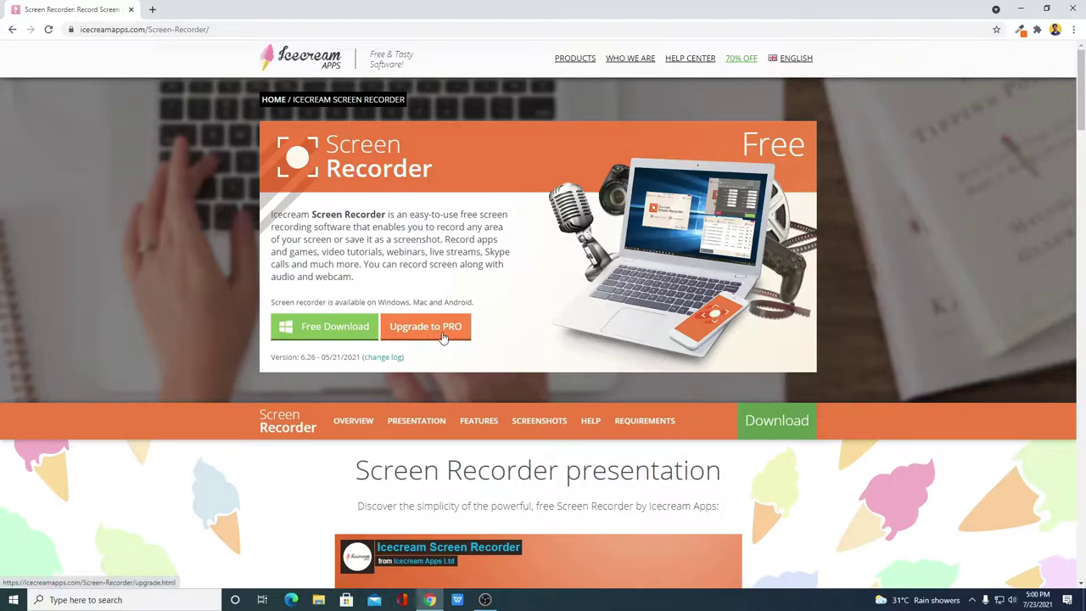
pyautogui.click(439, 336)
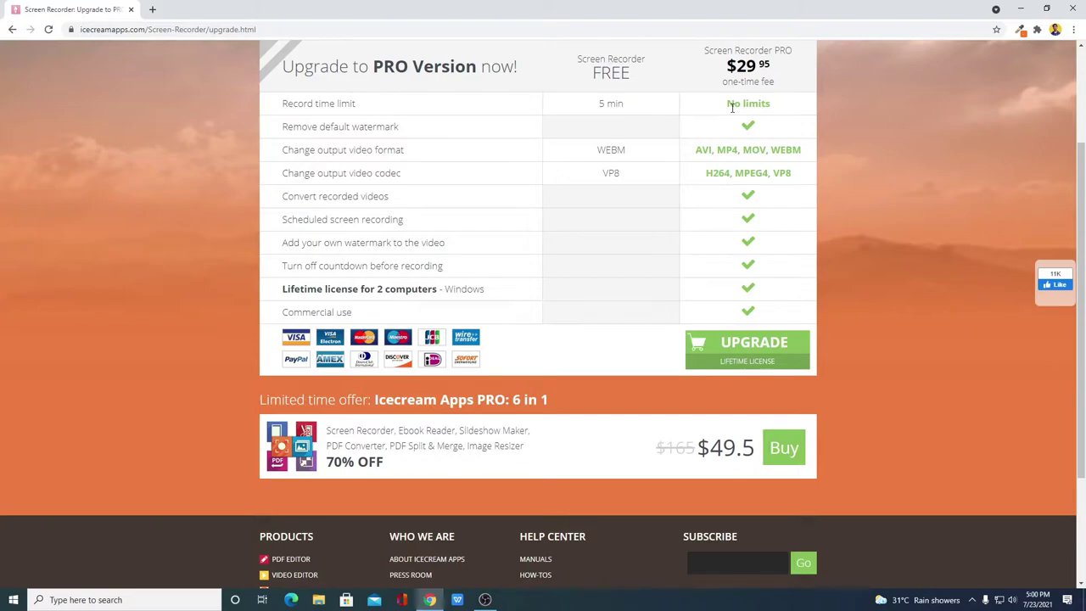
pyautogui.moveTo(636, 155); pyautogui.dragTo(591, 151)
pyautogui.click(639, 178)
pyautogui.moveTo(639, 178); pyautogui.dragTo(582, 178)
pyautogui.click(582, 213)
pyautogui.click(14, 30)
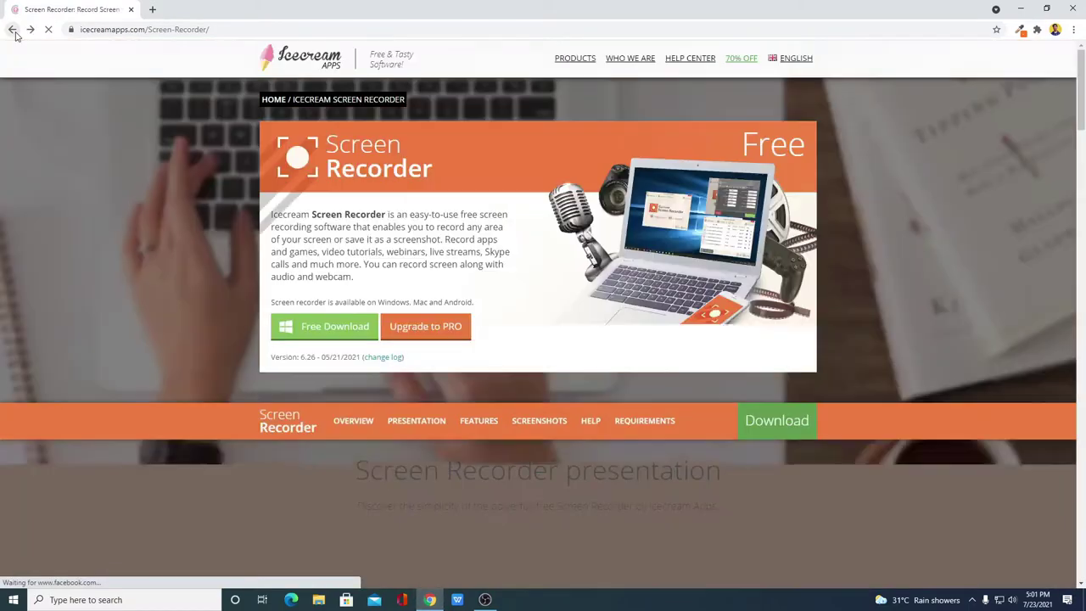
# Download screen_recorder_setup.exe (54.2 MB) from Icecream Apps and run it.
pyautogui.click(337, 333)
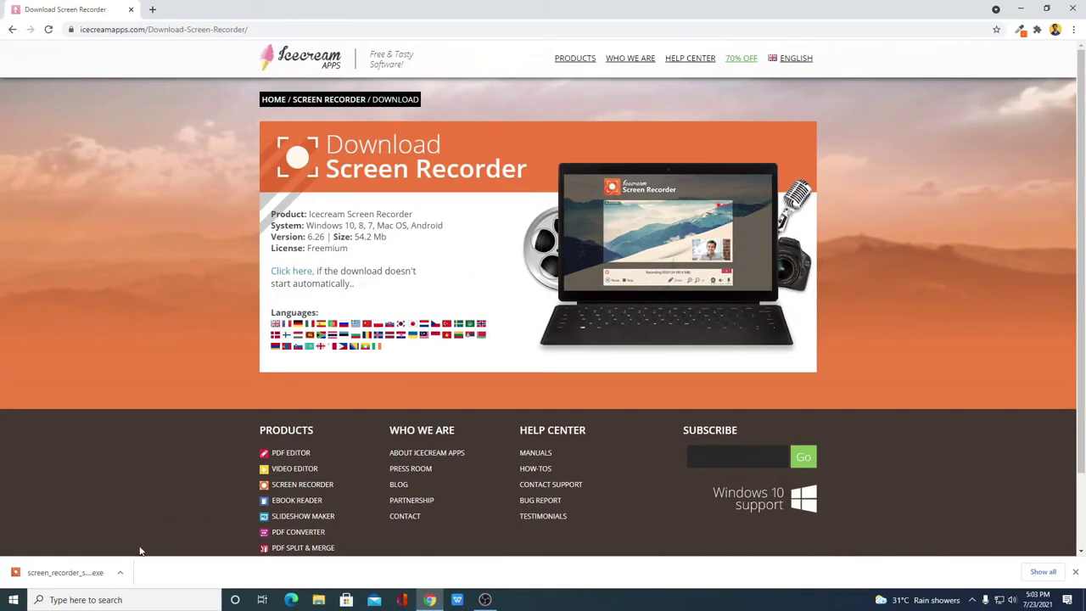
pyautogui.click(120, 573)
pyautogui.click(168, 507)
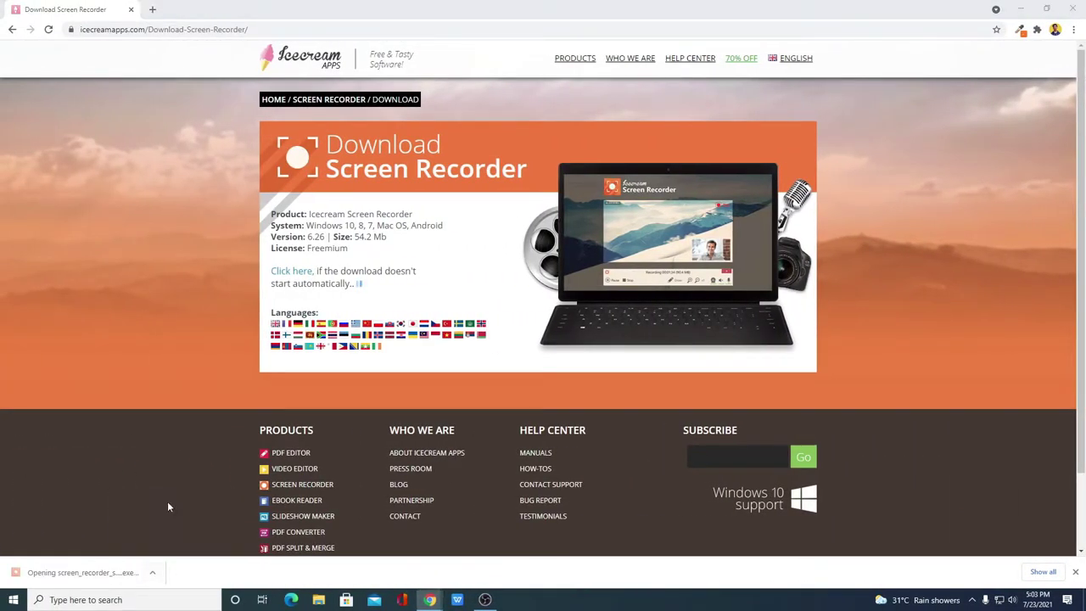
pyautogui.click(1023, 7)
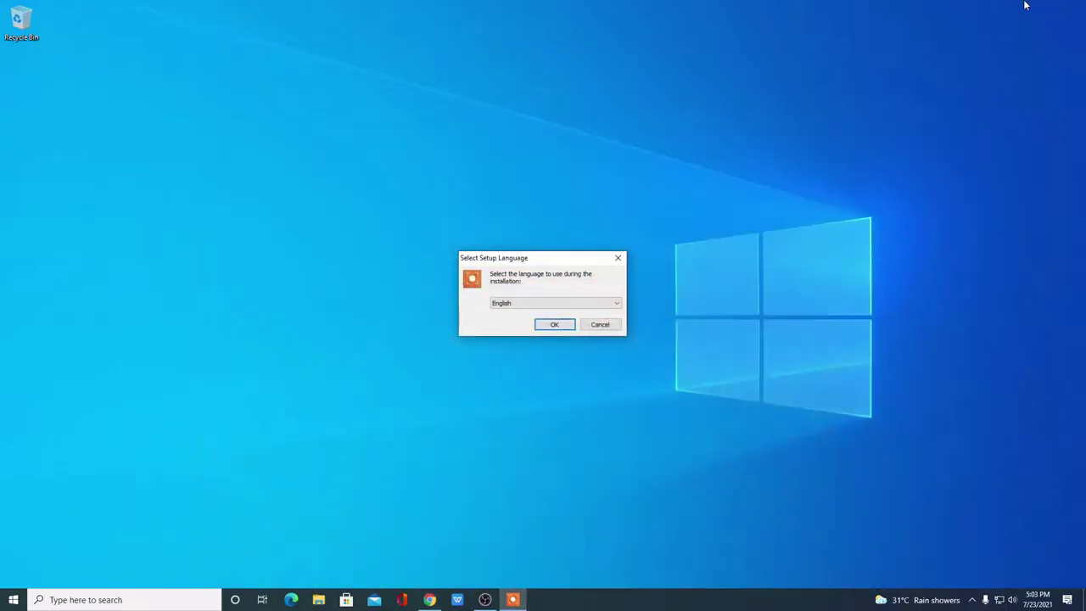
# Choose English as the setup language.
pyautogui.click(578, 304)
pyautogui.click(576, 315)
pyautogui.click(555, 325)
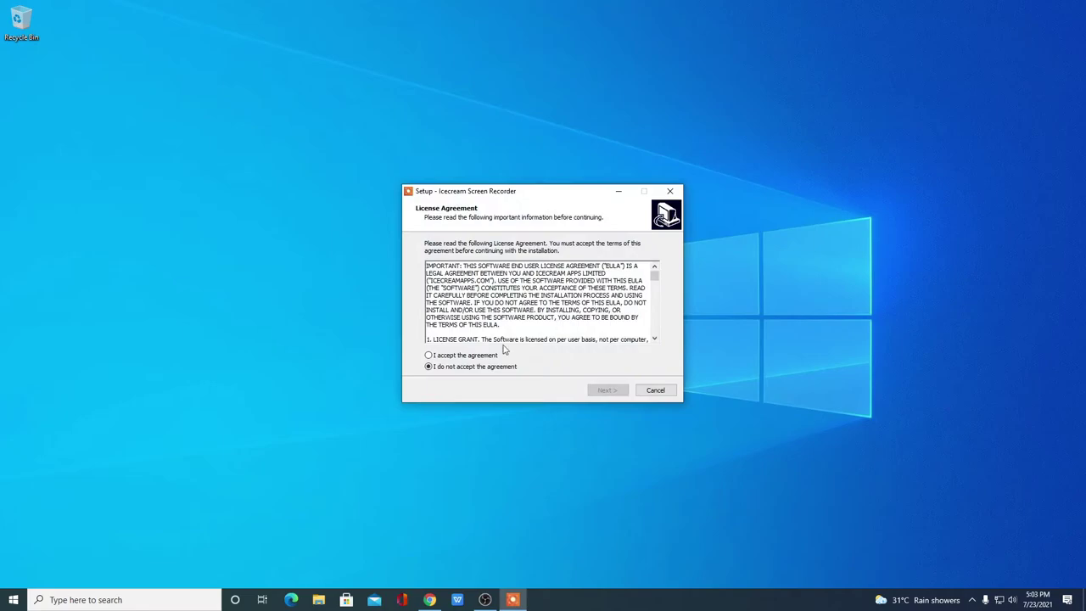
# Accept the license agreement and continue to the destination folder step.
pyautogui.moveTo(655, 277); pyautogui.dragTo(654, 332)
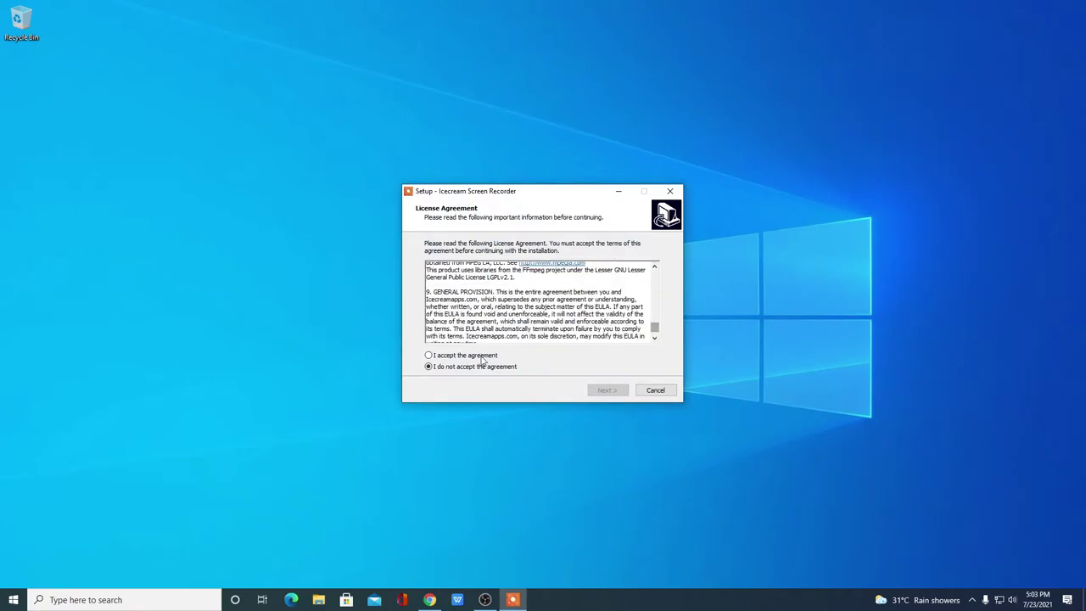
pyautogui.click(429, 356)
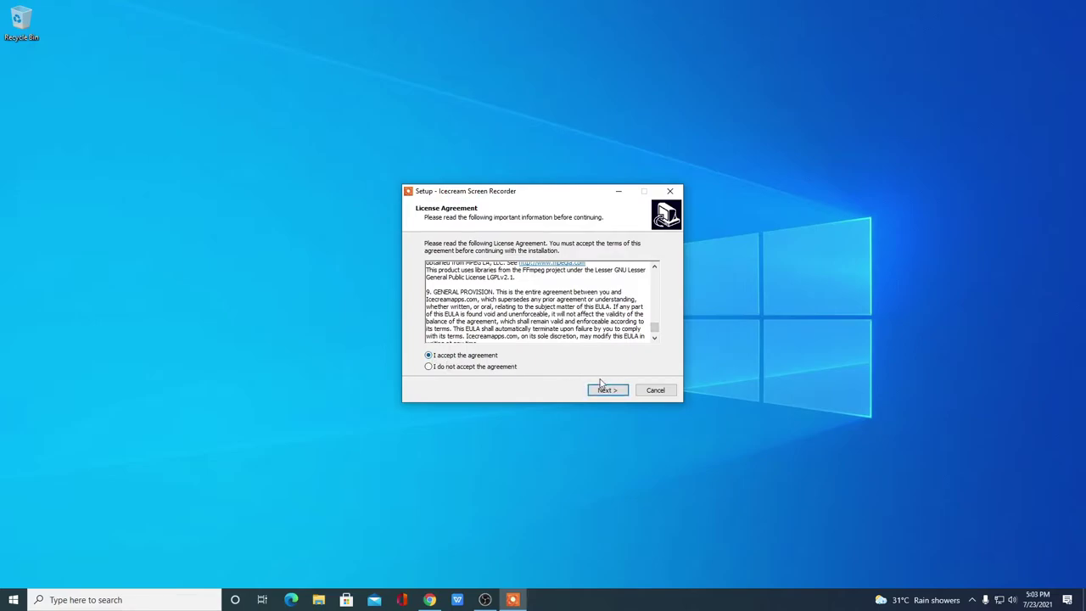
pyautogui.click(603, 392)
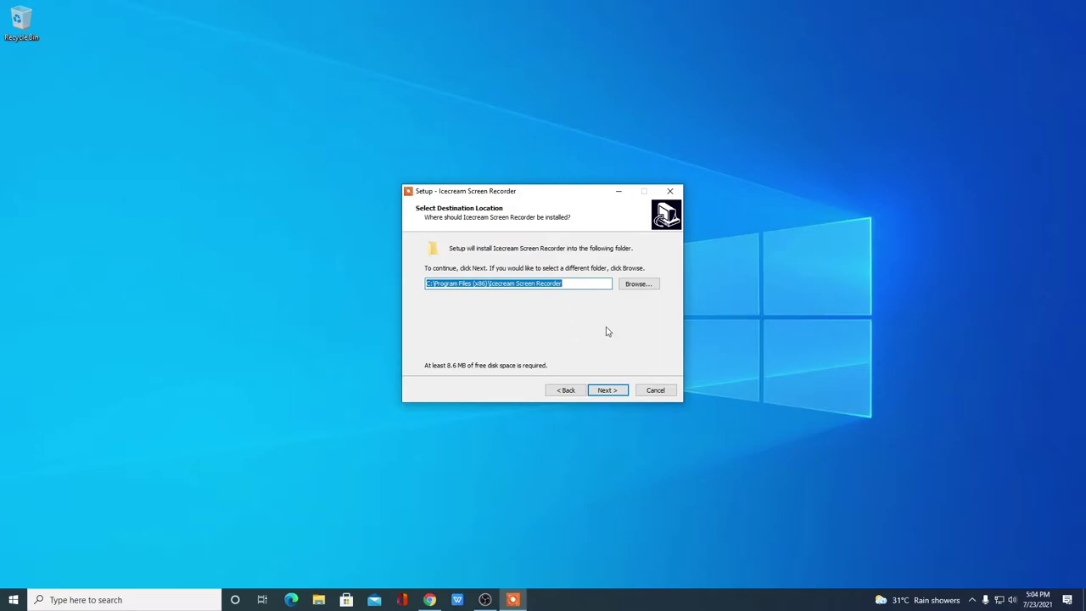
# Install into the default C:\Program Files (x86)\Icecream Screen Recorder folder, keeping all additional tasks.
pyautogui.click(642, 288)
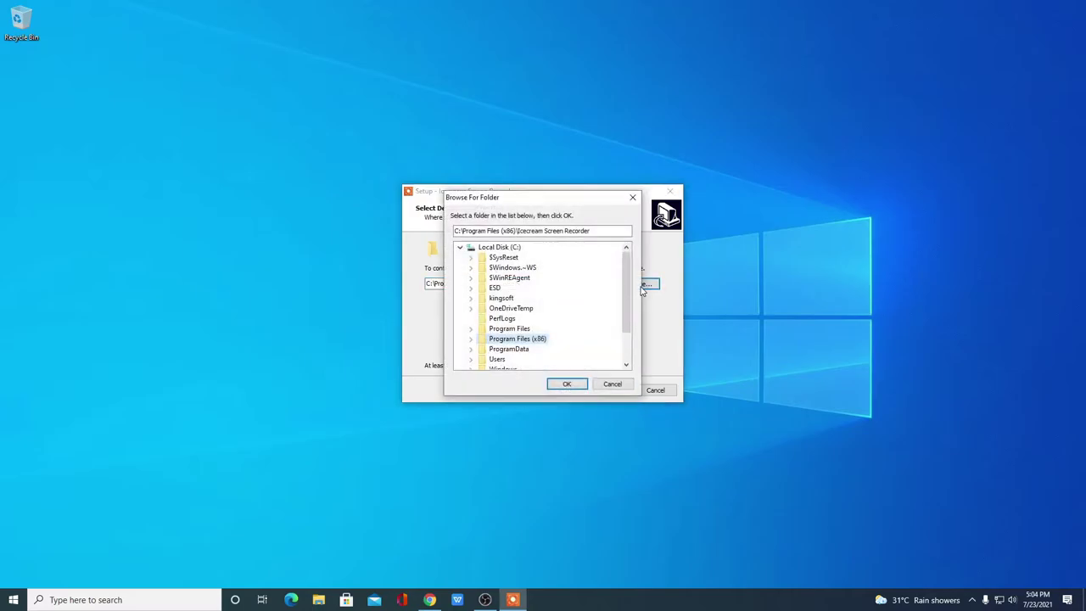
pyautogui.click(632, 198)
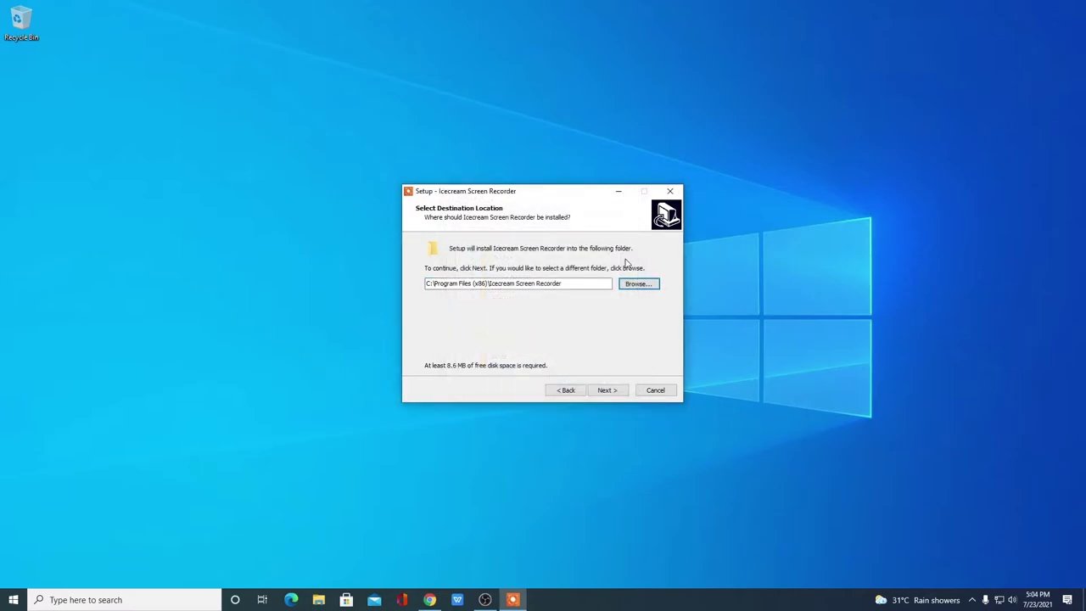
pyautogui.click(607, 391)
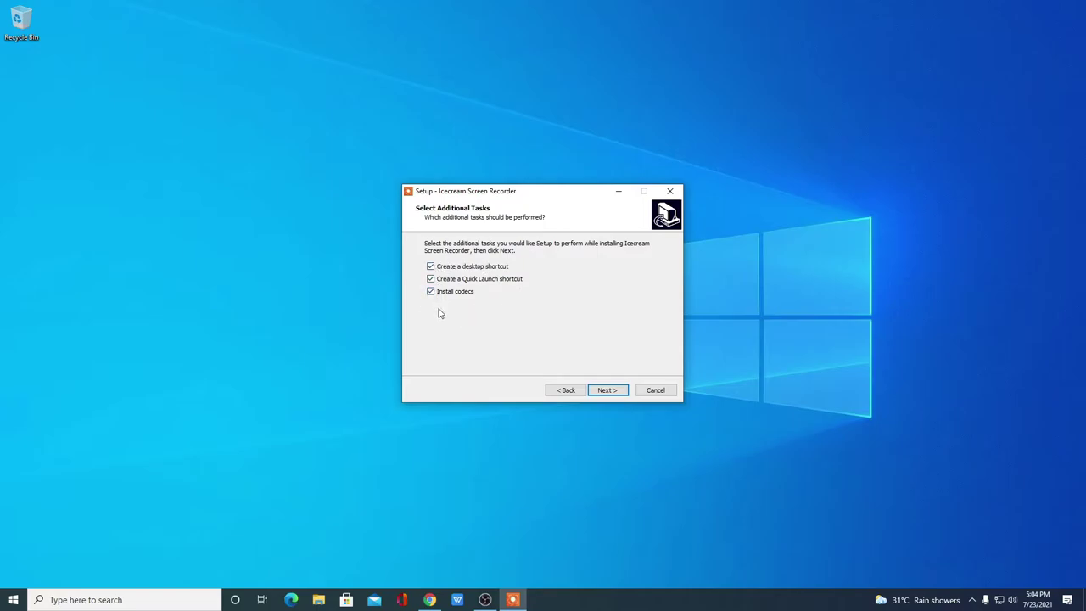
pyautogui.click(605, 392)
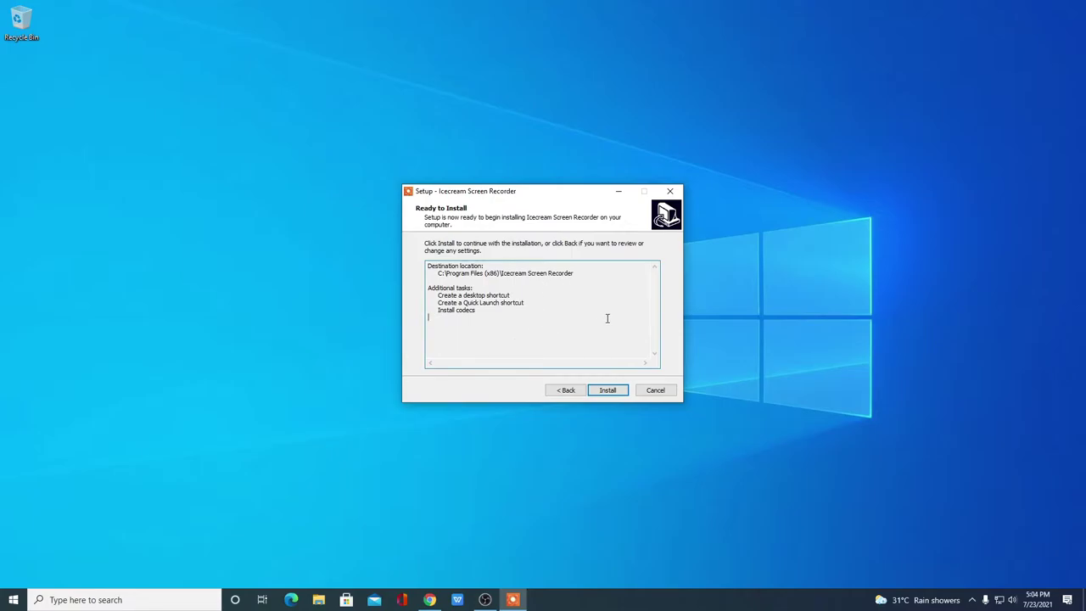
pyautogui.click(612, 393)
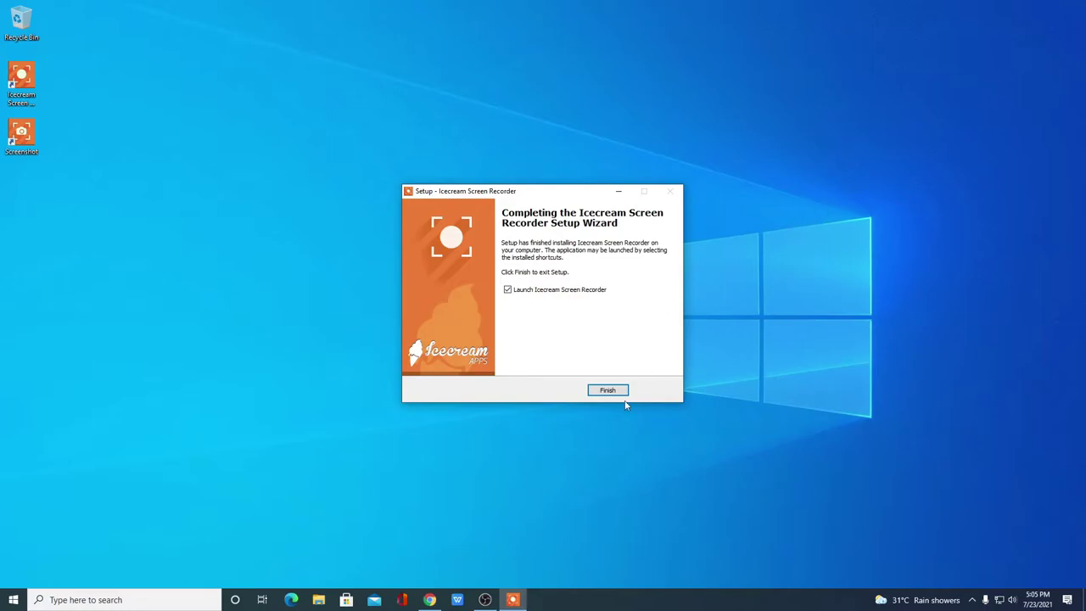
# Finish setup, enable Highlight mouse in the Welcome dialog, and save the settings.
pyautogui.click(611, 393)
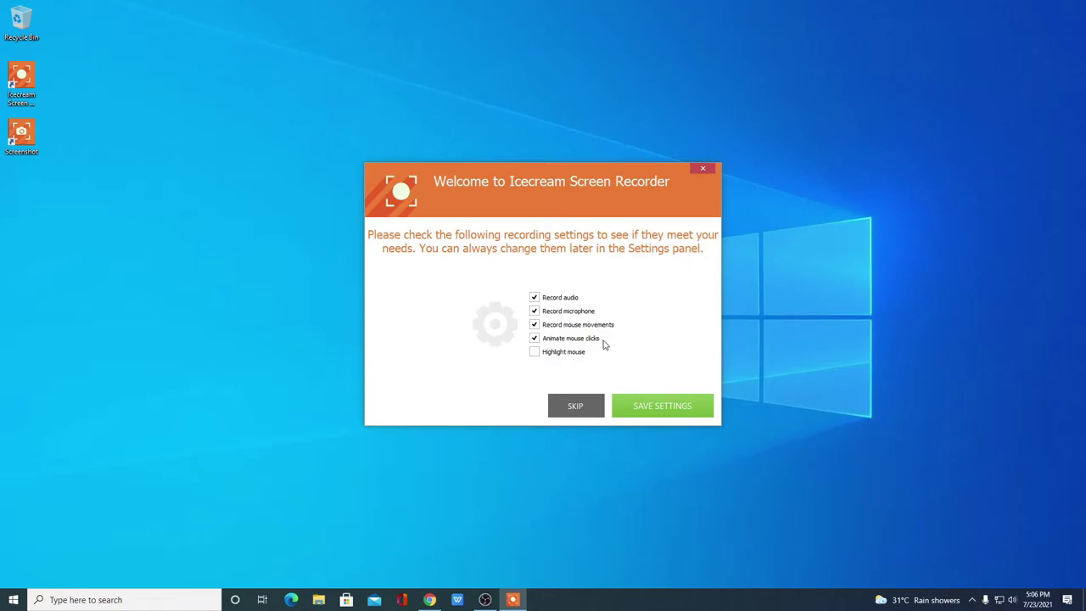
pyautogui.click(534, 352)
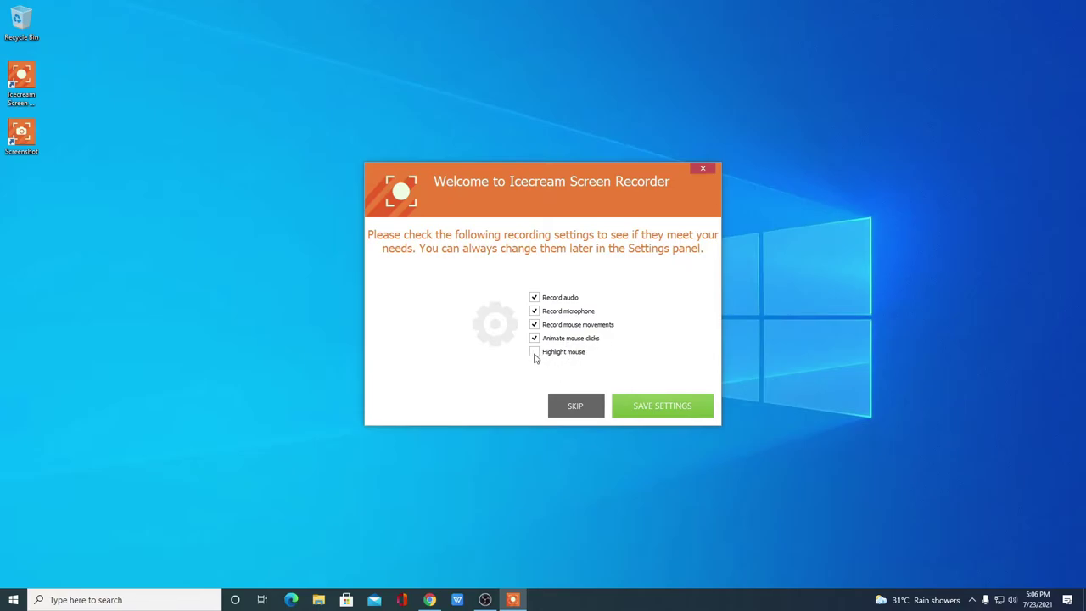
pyautogui.click(665, 413)
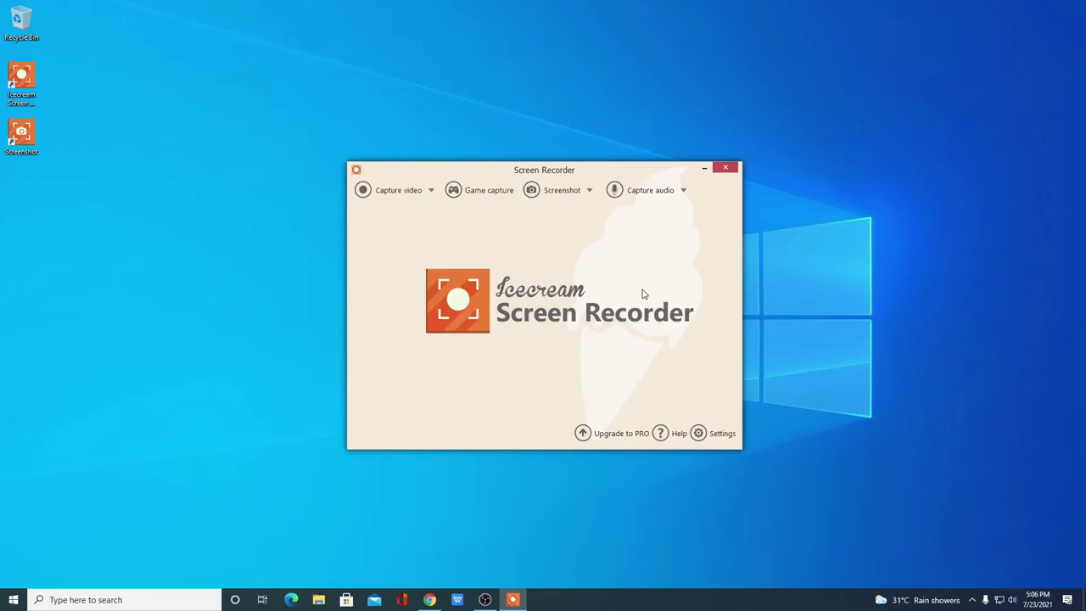
pyautogui.click(412, 194)
pyautogui.click(567, 195)
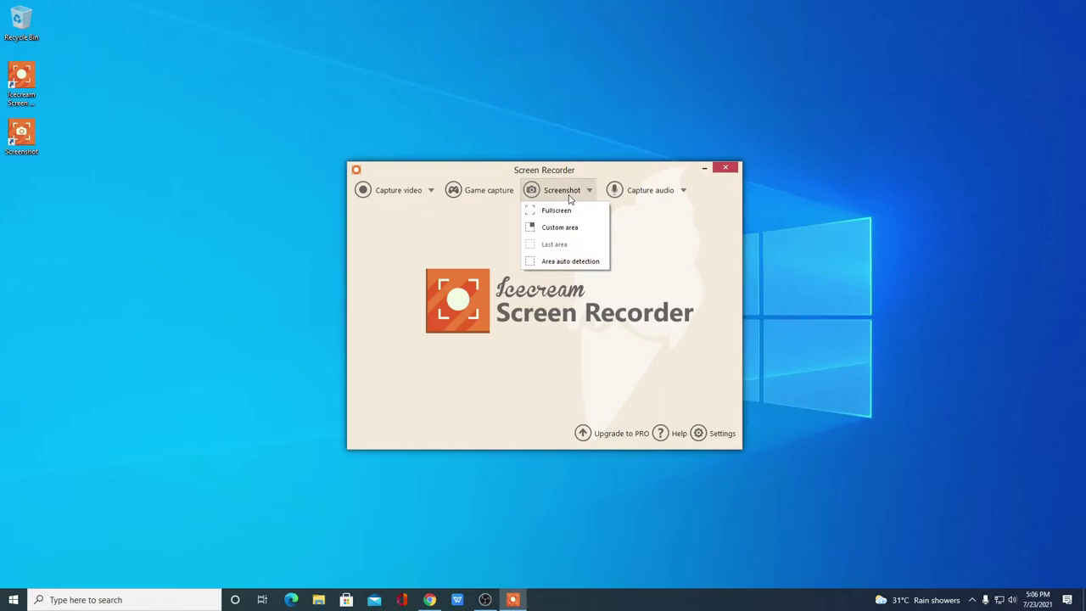
pyautogui.click(386, 192)
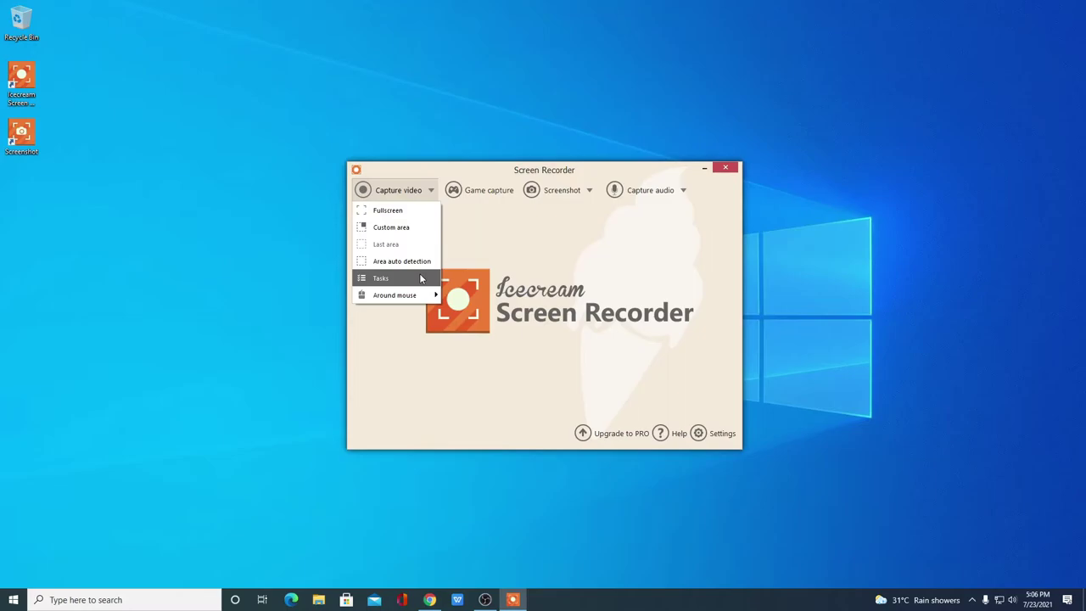
pyautogui.moveTo(423, 296)
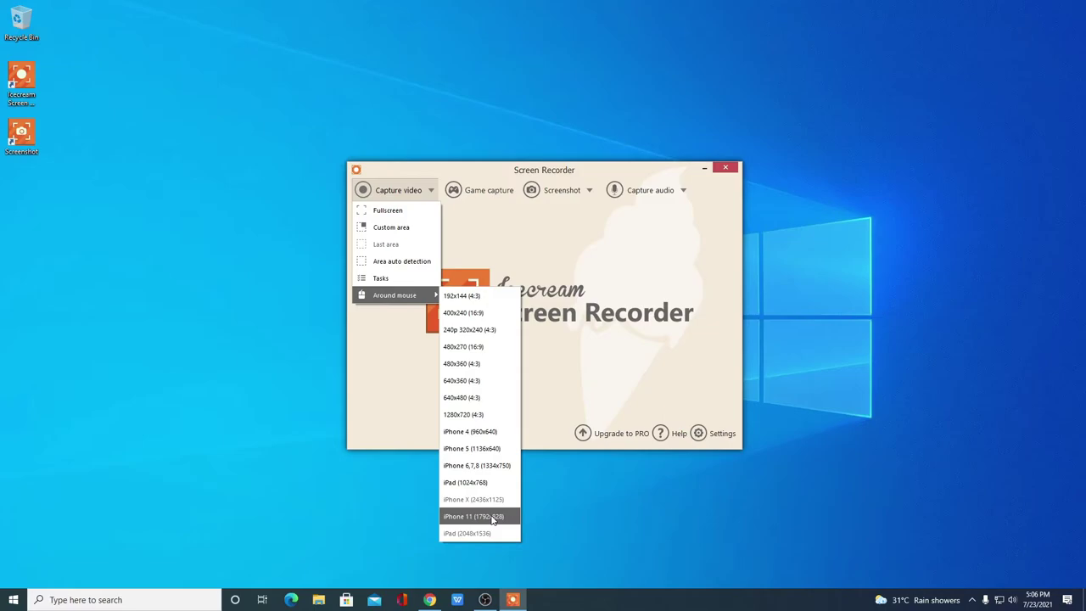
pyautogui.click(475, 192)
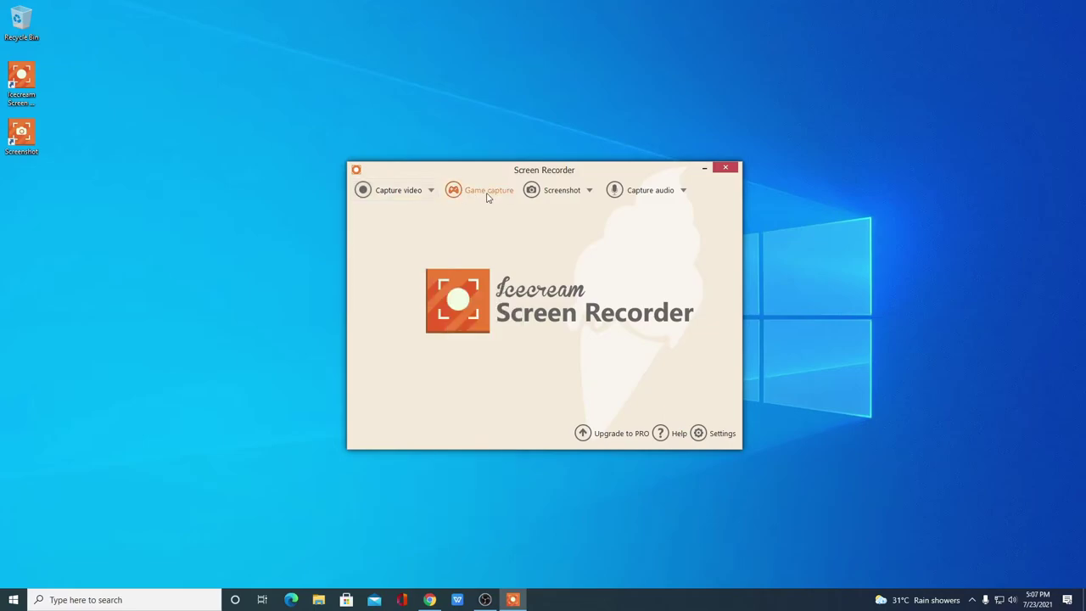
# Start a Fullscreen screenshot capture of the 1920x1080 desktop.
pyautogui.click(553, 193)
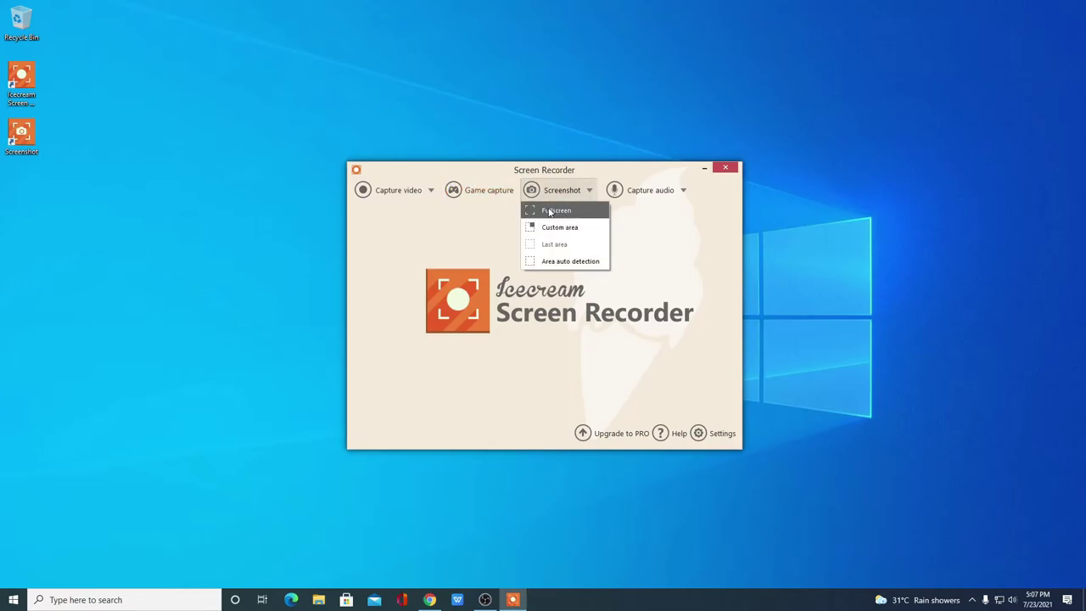
pyautogui.click(502, 238)
pyautogui.click(573, 192)
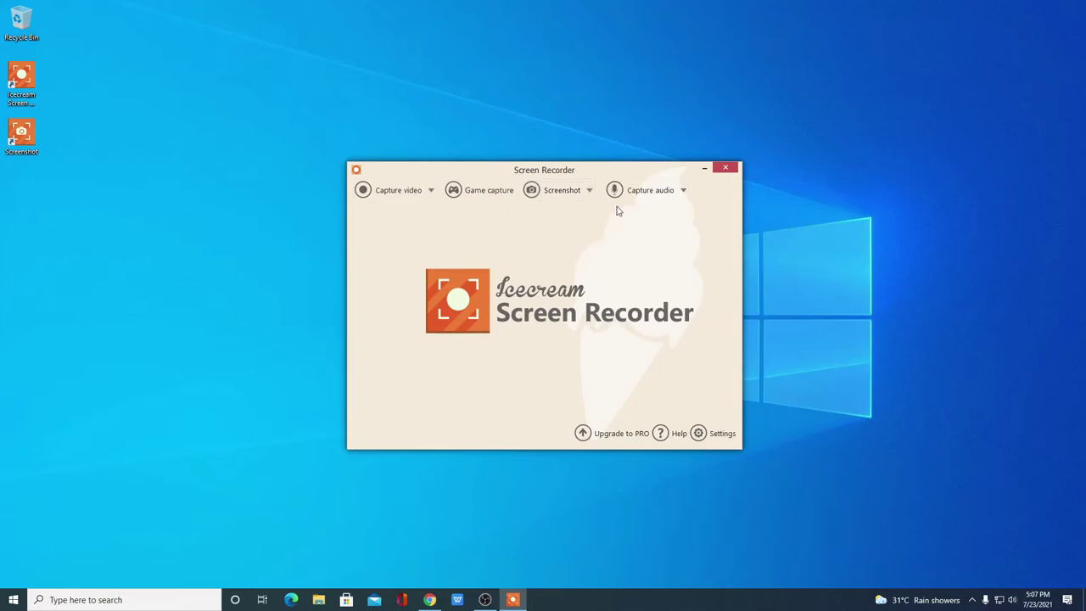
pyautogui.click(669, 191)
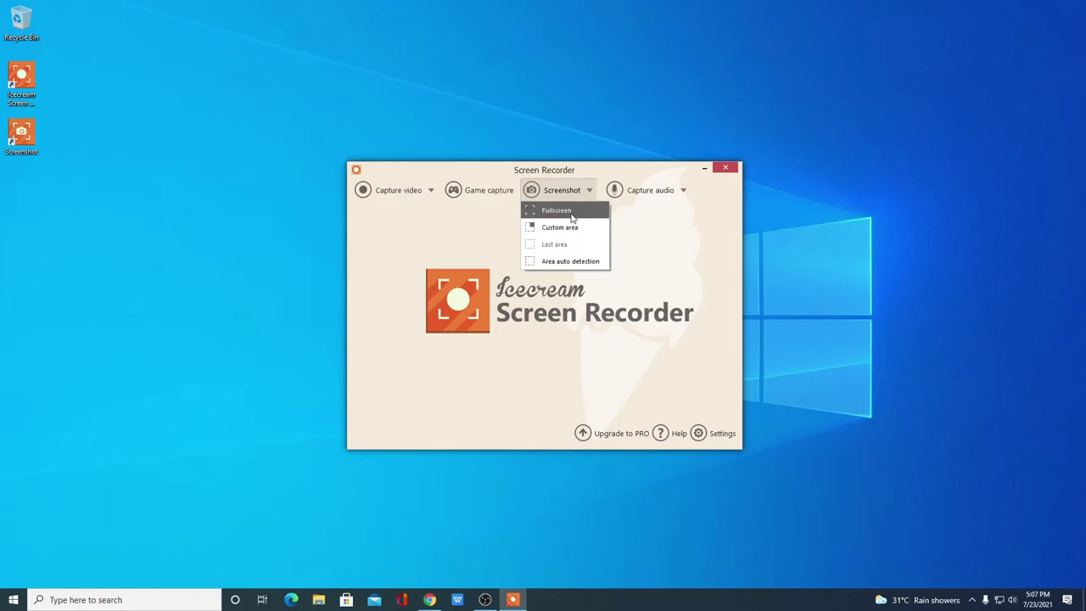
pyautogui.click(574, 217)
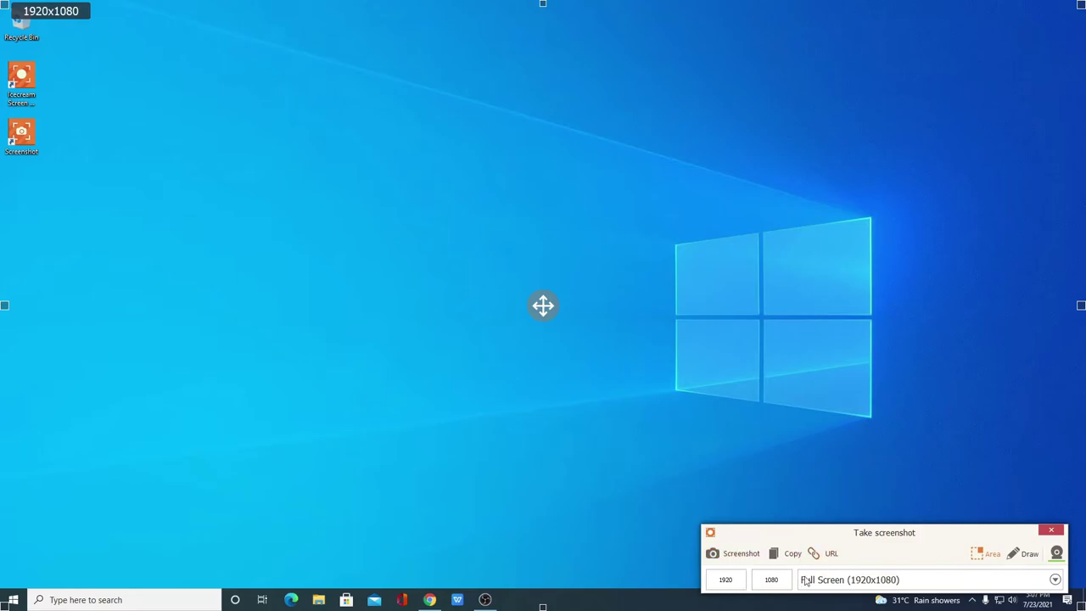
# Keep Full Screen size, then draw a red freehand loop and a large overlapping red ellipse.
pyautogui.click(1045, 579)
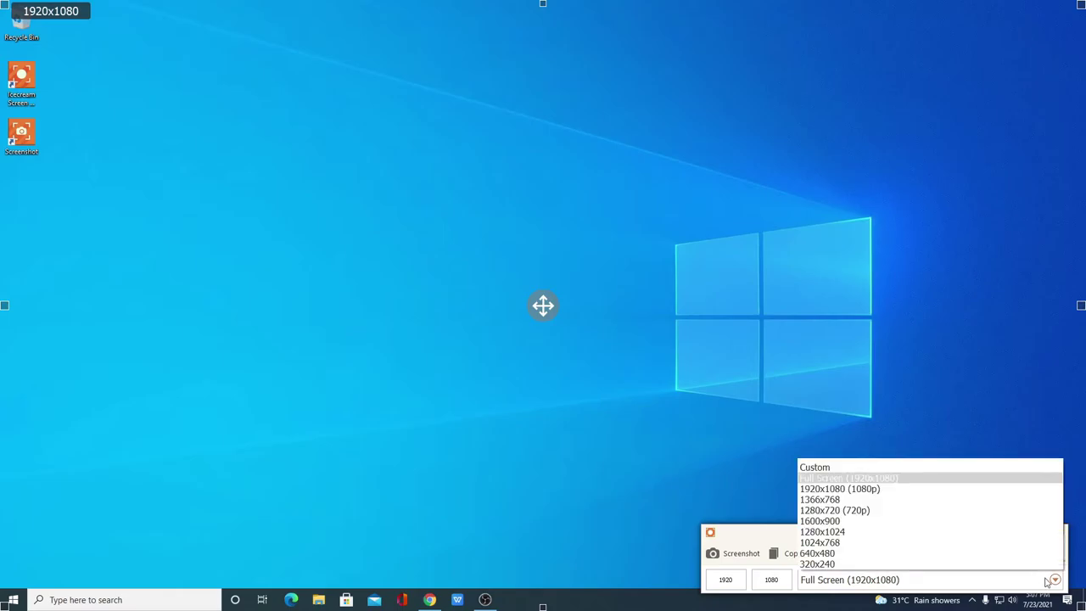
pyautogui.click(978, 585)
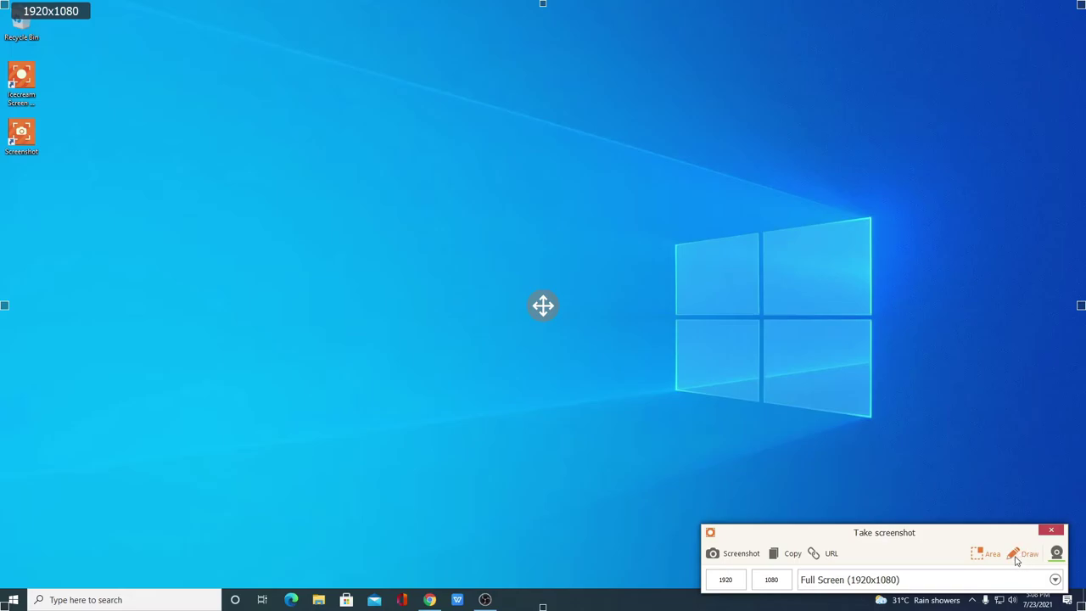
pyautogui.click(1017, 560)
pyautogui.moveTo(449, 244)
pyautogui.mouseDown()
pyautogui.moveTo(532, 335)
pyautogui.moveTo(521, 318)
pyautogui.mouseUp()
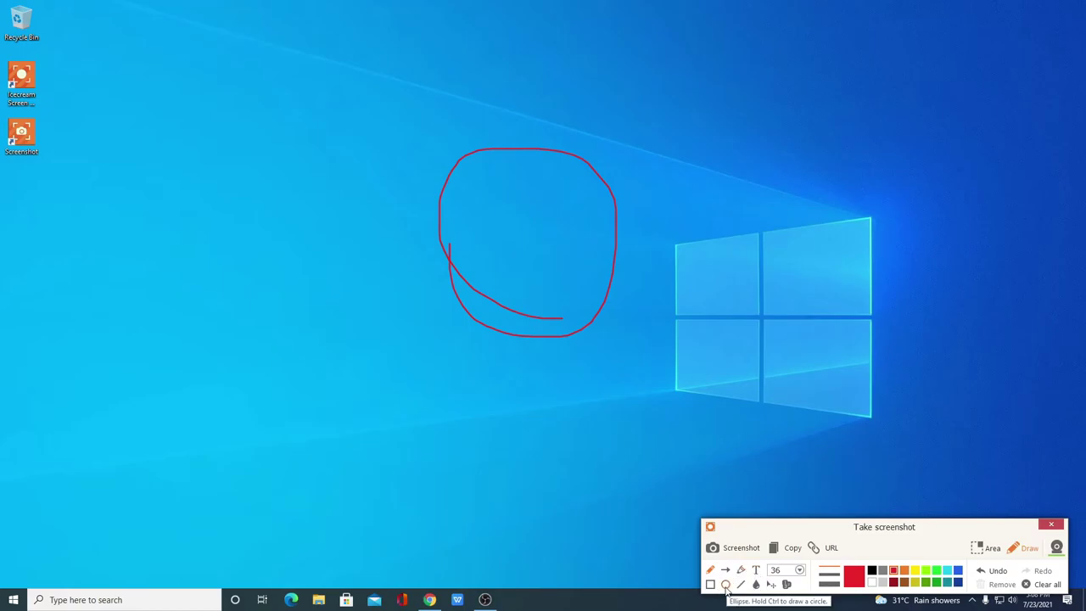
pyautogui.click(726, 585)
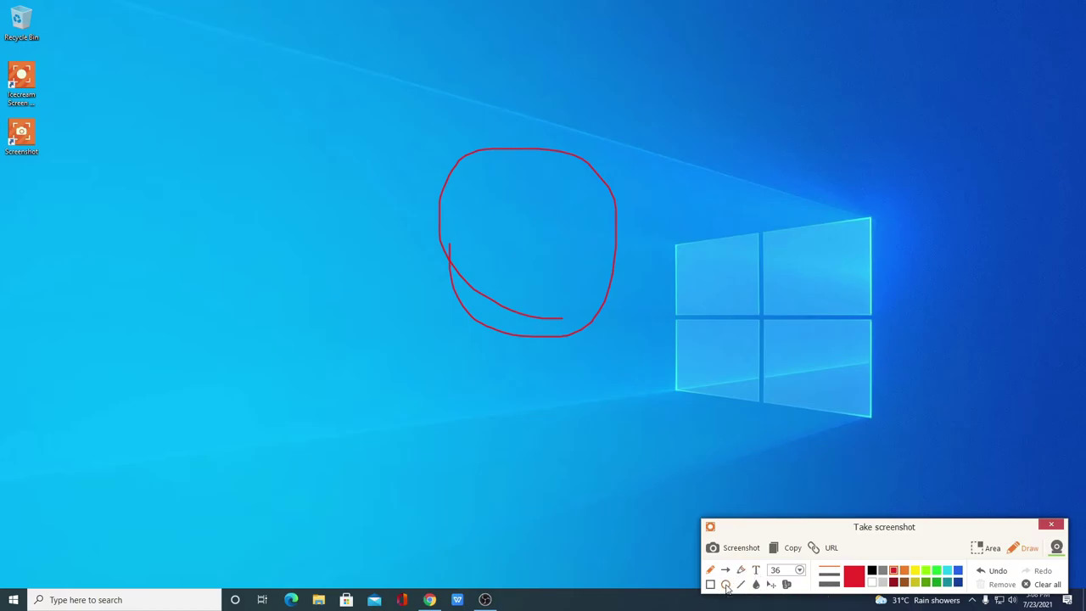
pyautogui.moveTo(256, 129)
pyautogui.mouseDown()
pyautogui.moveTo(597, 393)
pyautogui.moveTo(584, 438)
pyautogui.moveTo(603, 458)
pyautogui.moveTo(656, 451)
pyautogui.moveTo(669, 407)
pyautogui.moveTo(633, 460)
pyautogui.moveTo(616, 459)
pyautogui.mouseUp()
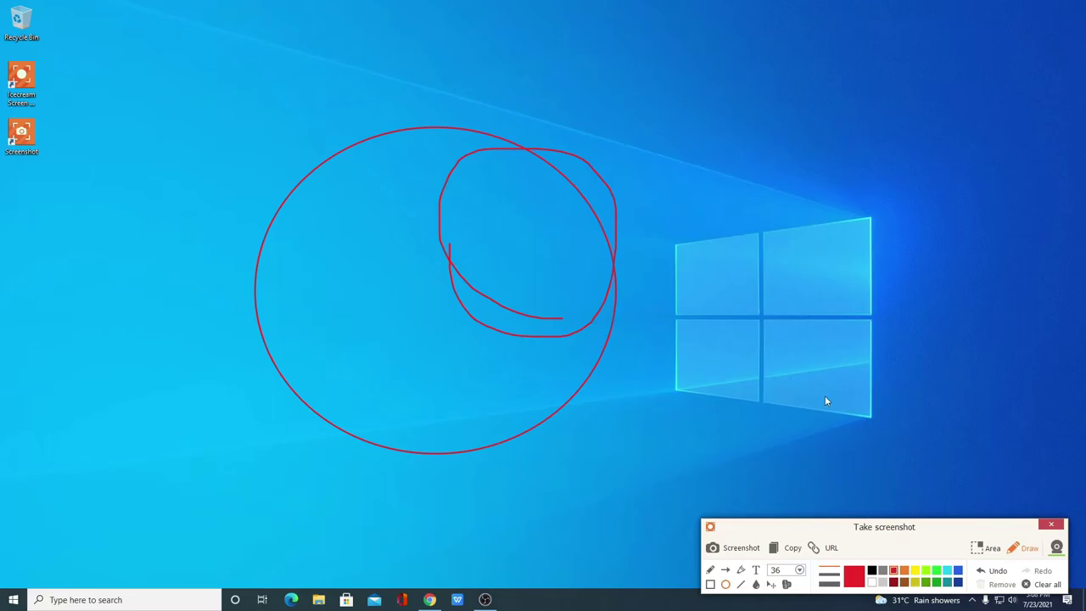
# Save the annotated screenshot as demo.png and open the file to check it.
pyautogui.click(740, 548)
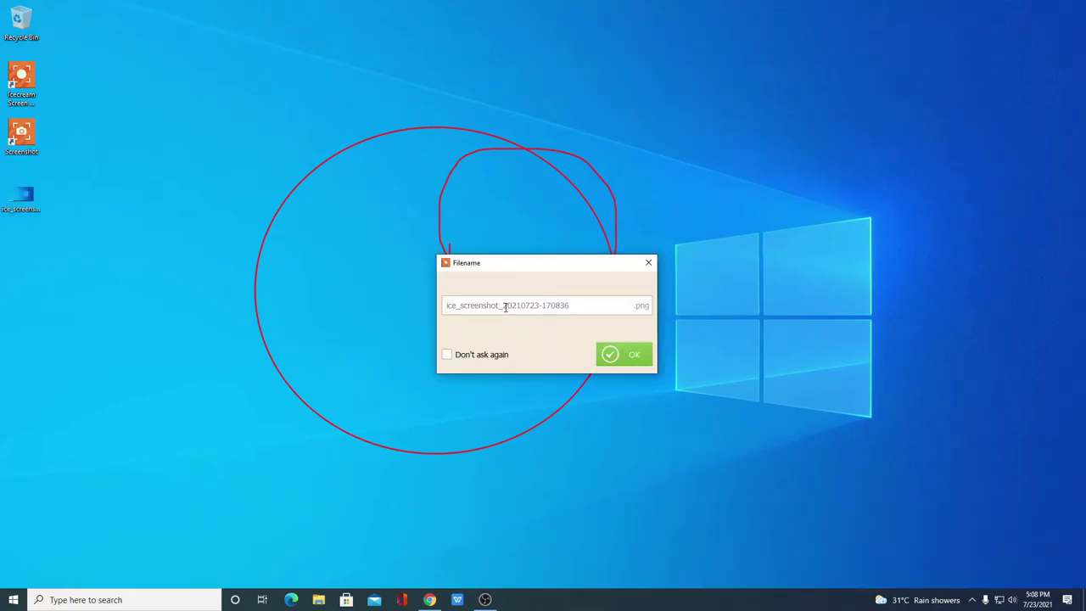
pyautogui.write('demo')
pyautogui.click(631, 354)
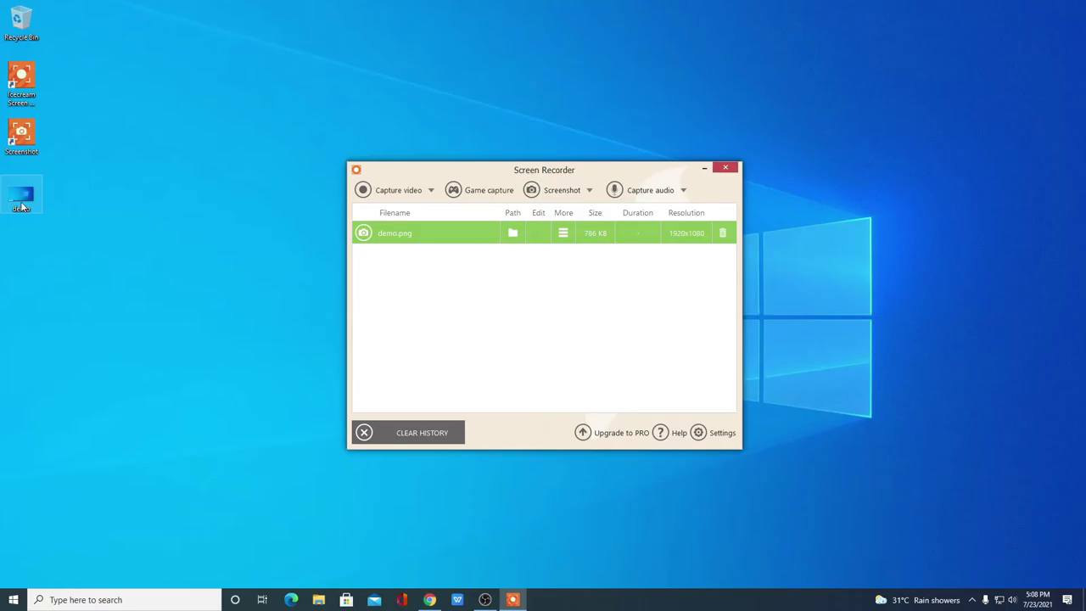
pyautogui.doubleClick(20, 202)
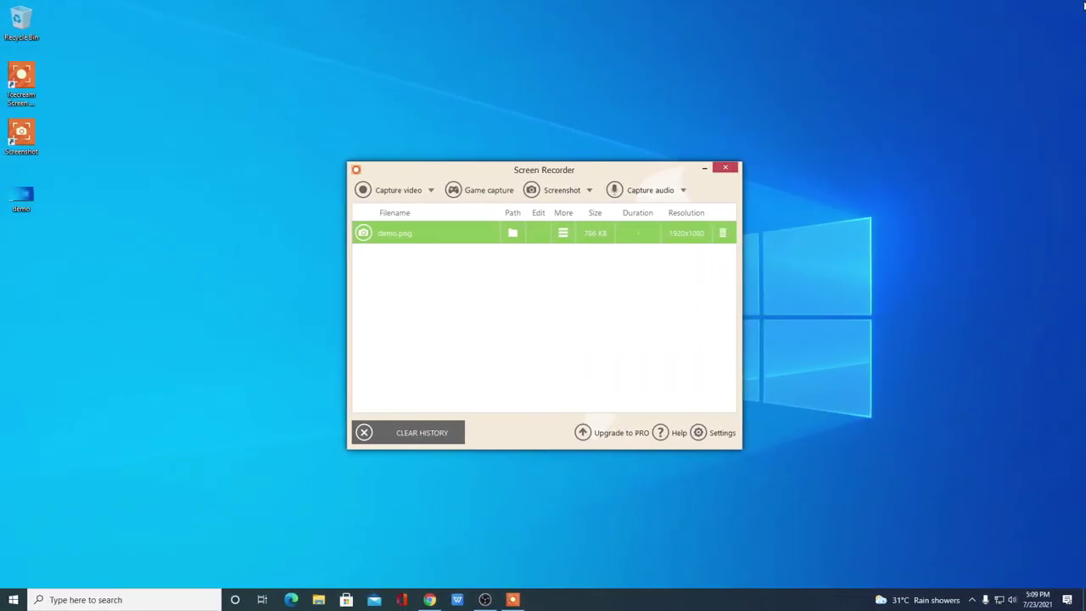
pyautogui.click(397, 195)
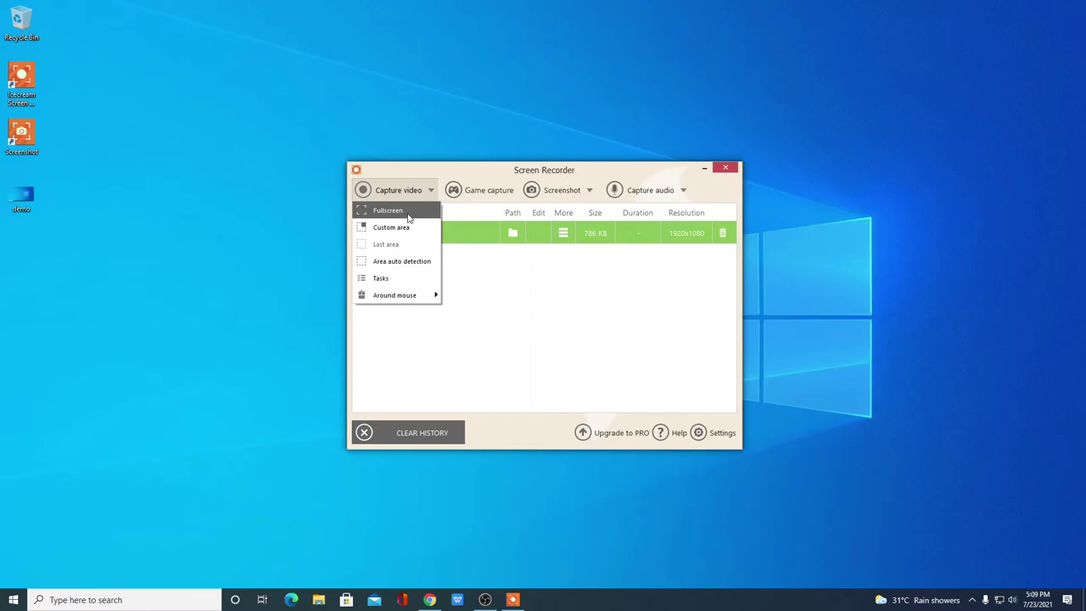
# Set up a Fullscreen video capture, draw a red freehand loop, and try zoom x2 then x1.
pyautogui.click(408, 218)
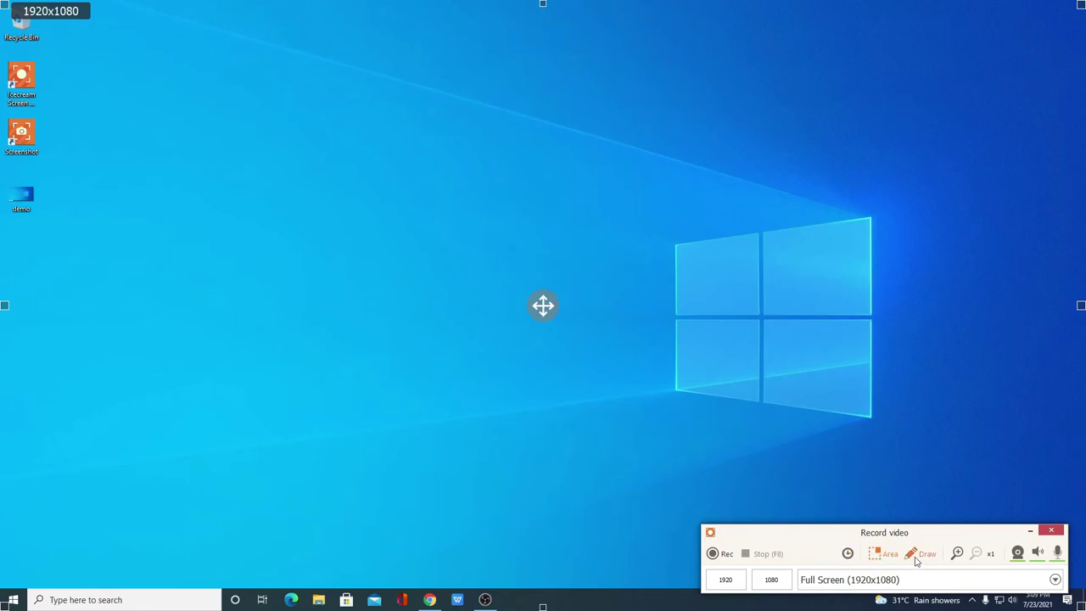
pyautogui.click(916, 556)
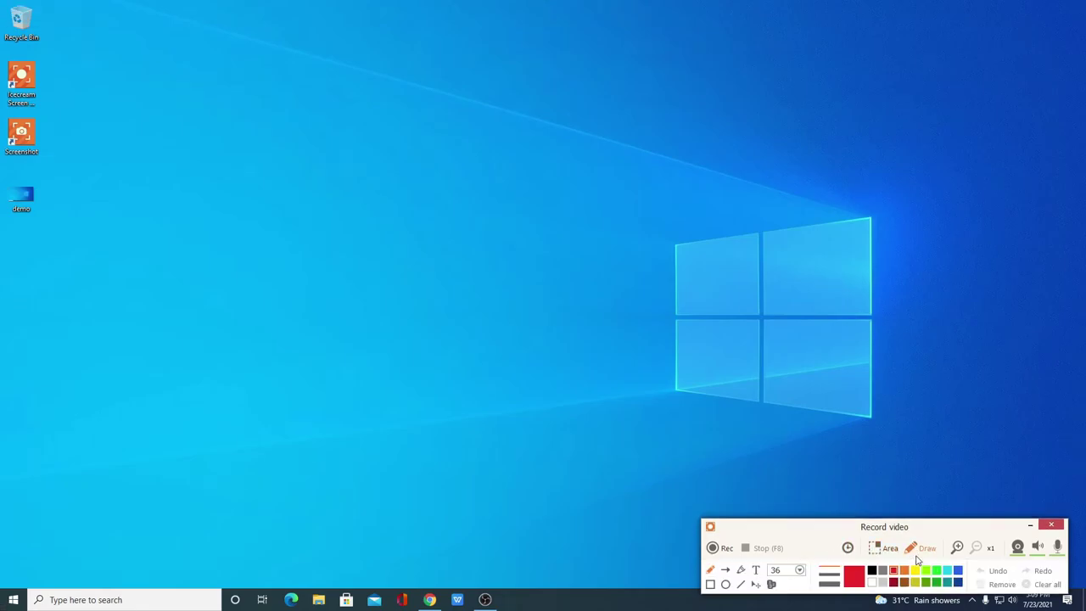
pyautogui.moveTo(390, 192)
pyautogui.mouseDown()
pyautogui.moveTo(514, 252)
pyautogui.moveTo(380, 213)
pyautogui.mouseUp()
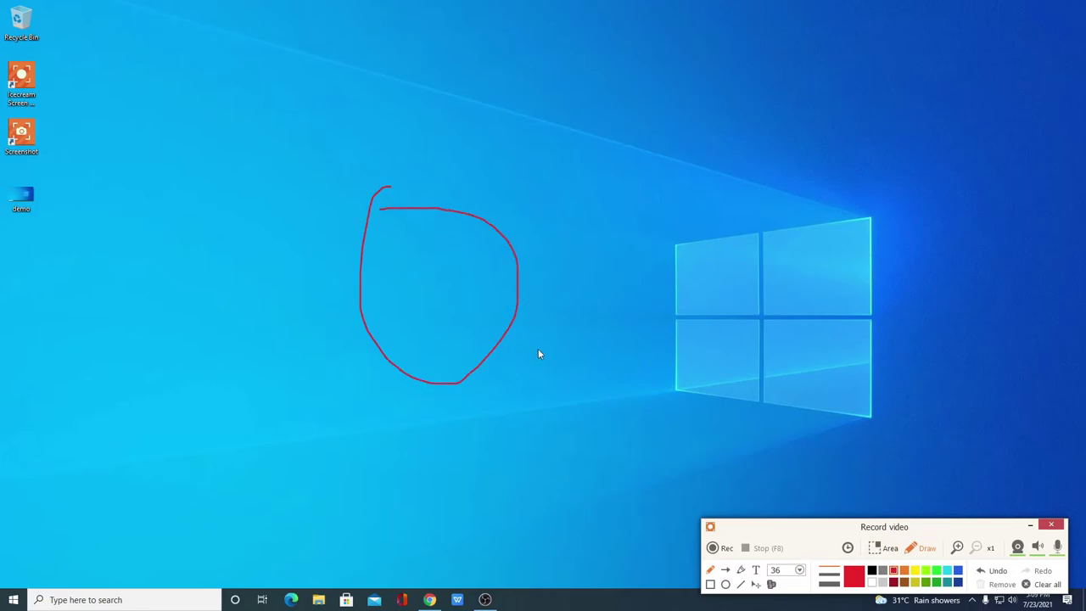
pyautogui.click(957, 548)
pyautogui.click(975, 548)
# Start recording, ticking Don't show again and dismissing the upgrade message.
pyautogui.click(714, 548)
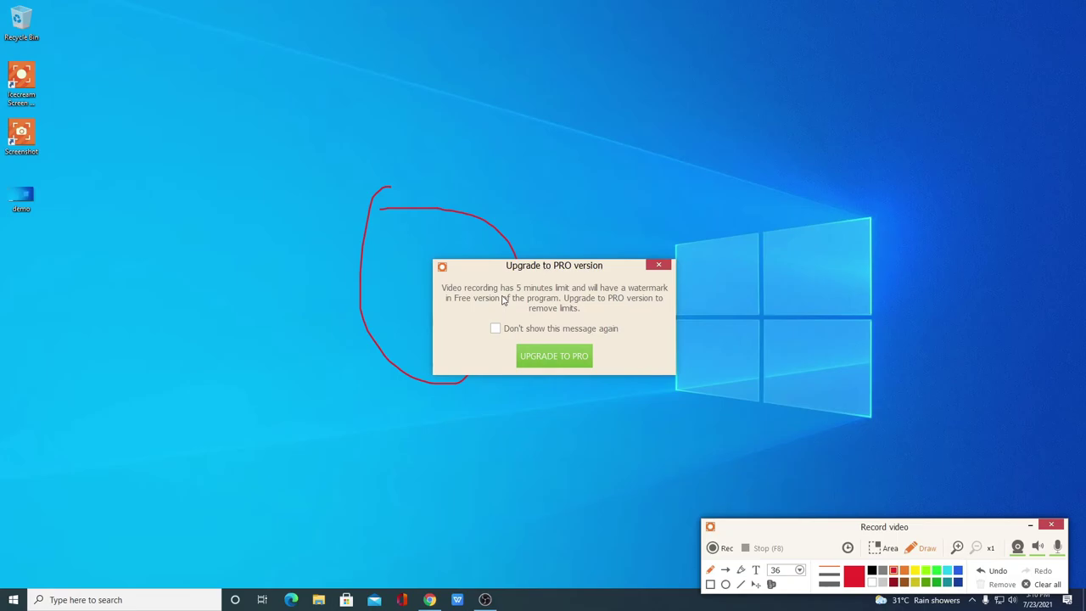
pyautogui.click(496, 329)
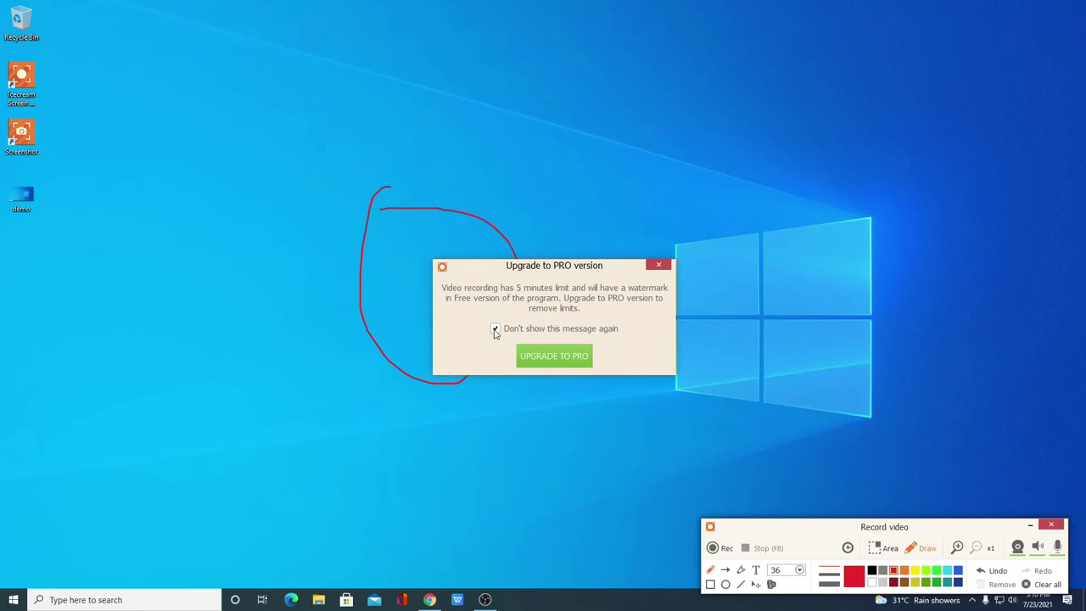
pyautogui.click(659, 266)
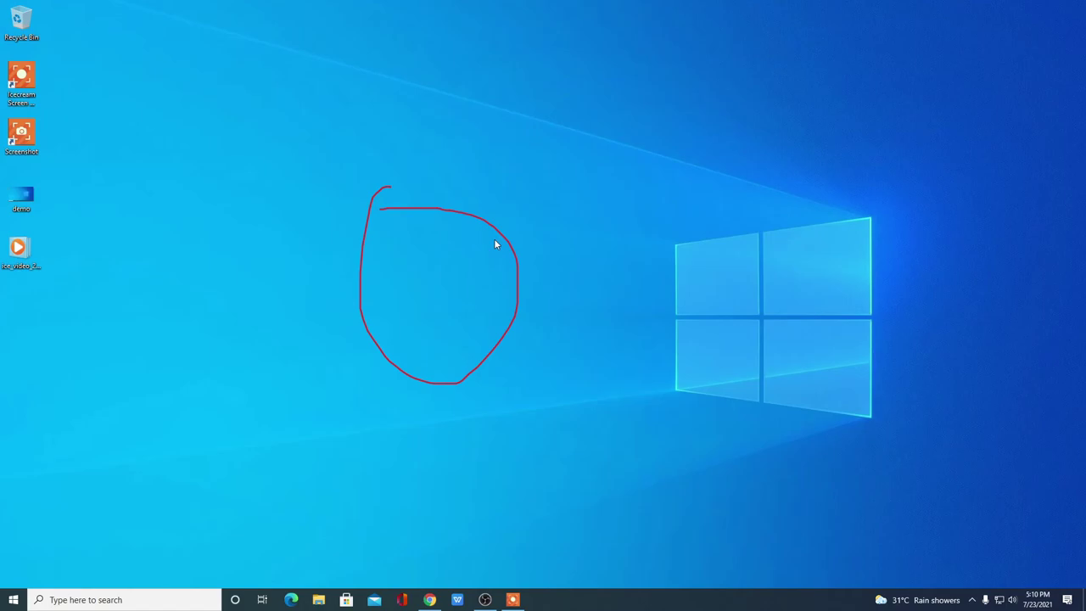
# Stop recording, save it as test.webm, and trim it to 00:02–00:09 as test_edit_0.webm.
pyautogui.press('F8')
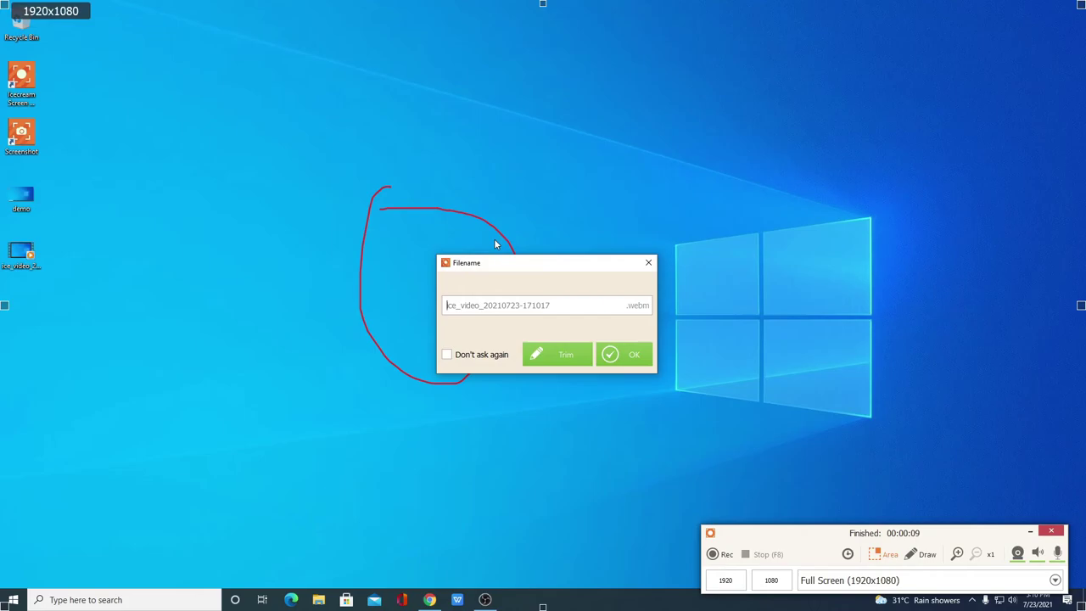
pyautogui.write('test')
pyautogui.click(567, 361)
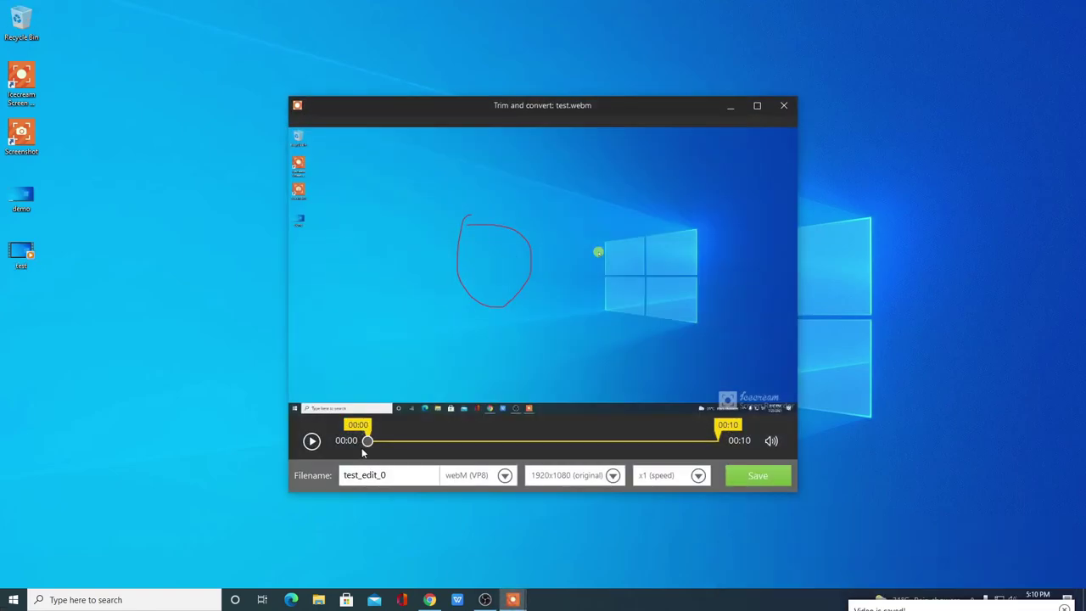
pyautogui.moveTo(368, 444); pyautogui.dragTo(423, 441)
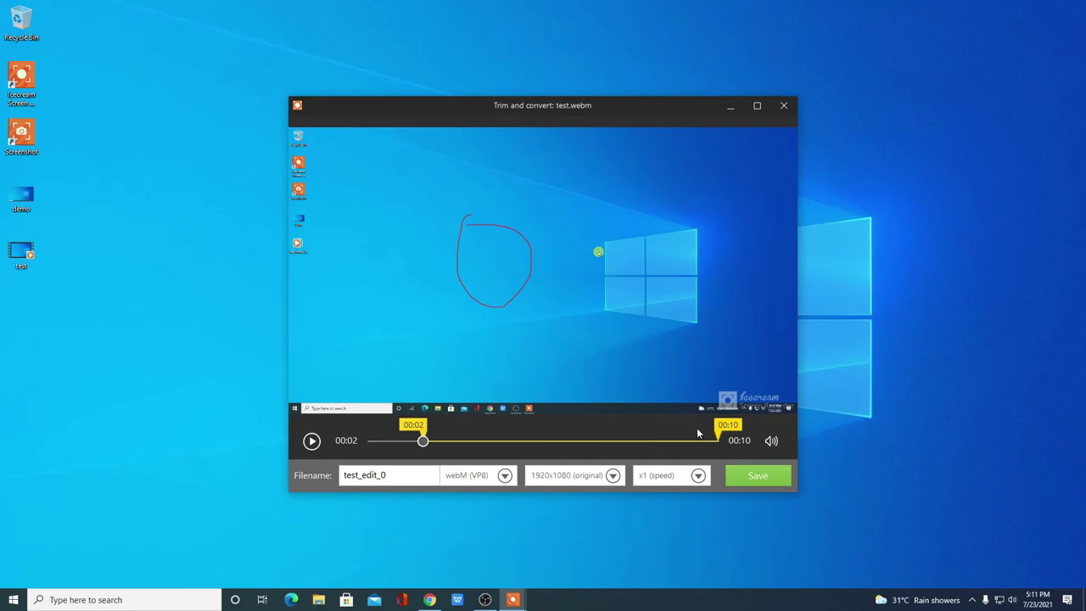
pyautogui.moveTo(720, 432); pyautogui.dragTo(694, 432)
pyautogui.click(771, 478)
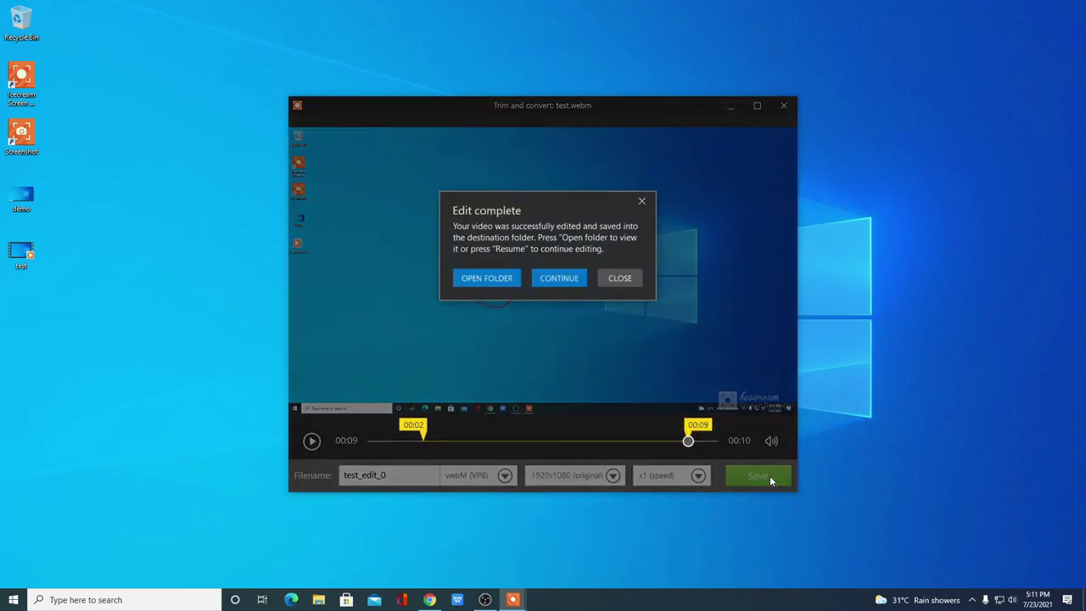
pyautogui.click(783, 105)
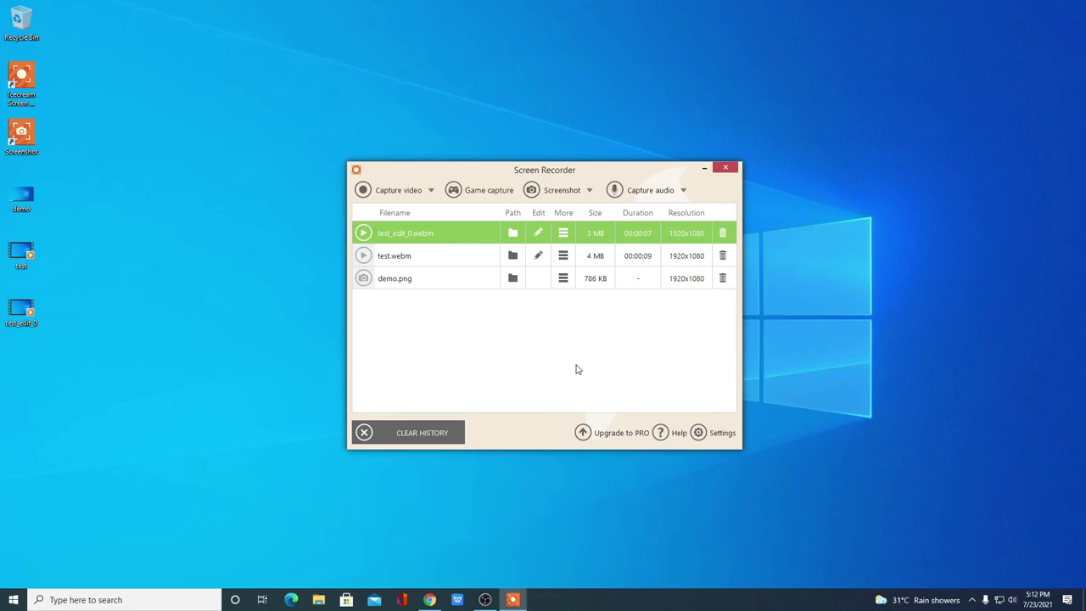
pyautogui.click(583, 432)
pyautogui.click(698, 433)
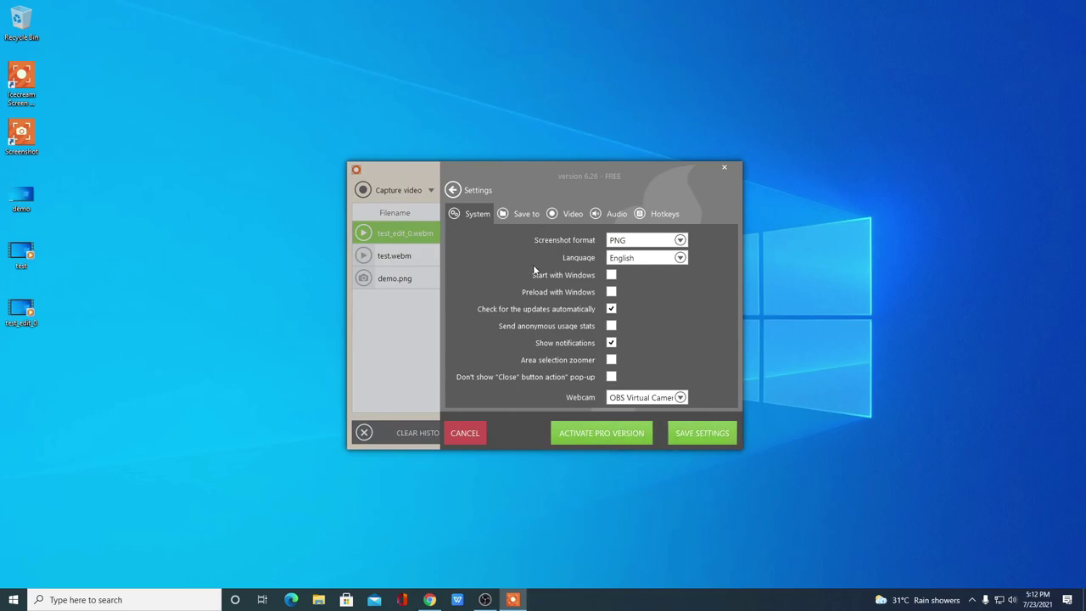
pyautogui.click(642, 245)
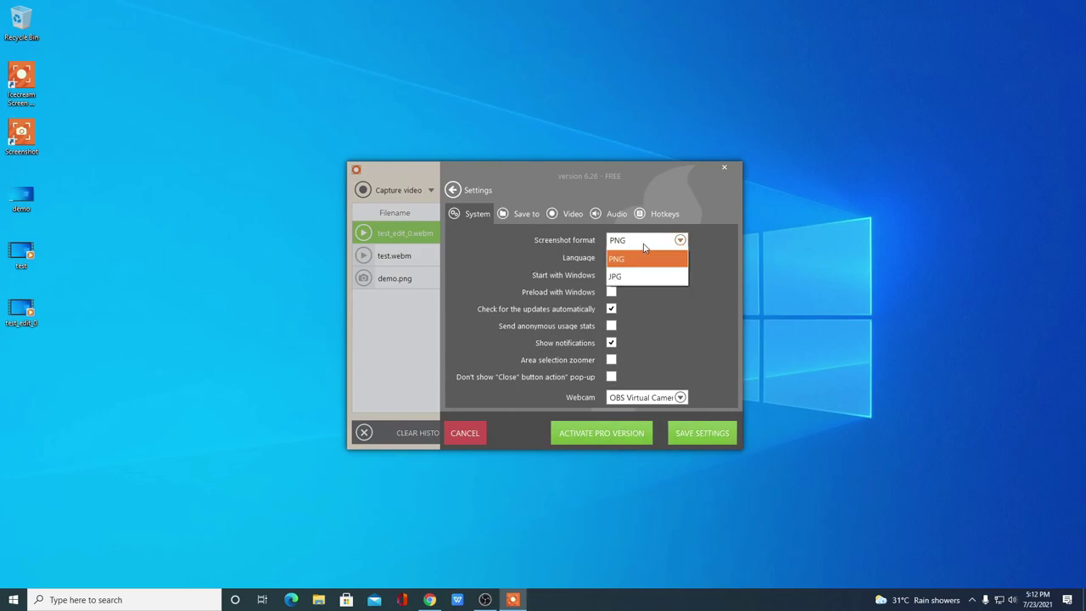
pyautogui.click(642, 246)
pyautogui.click(647, 260)
pyautogui.click(697, 294)
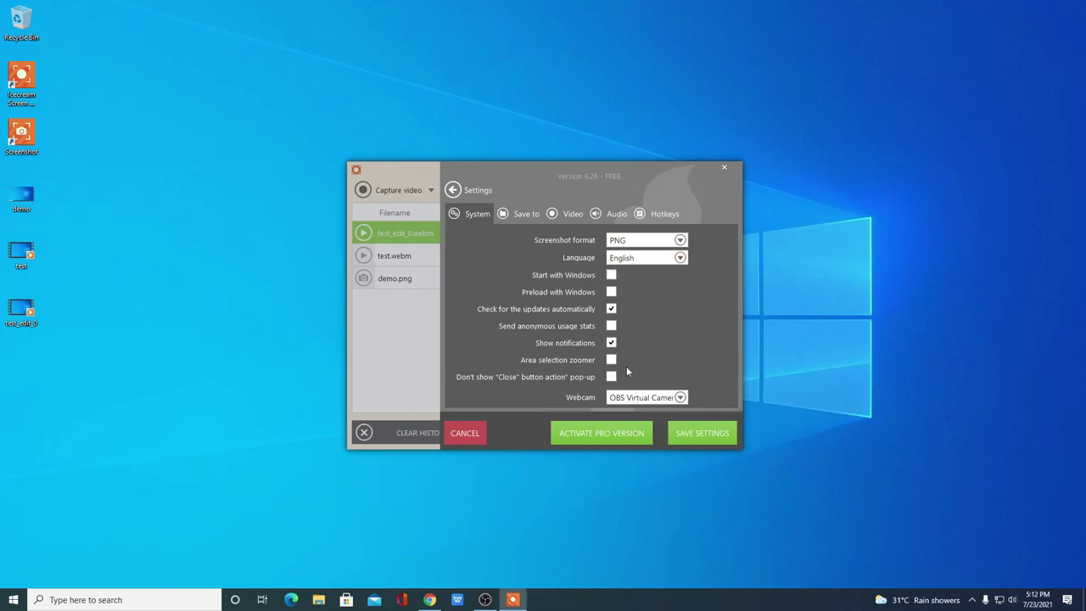
pyautogui.click(526, 214)
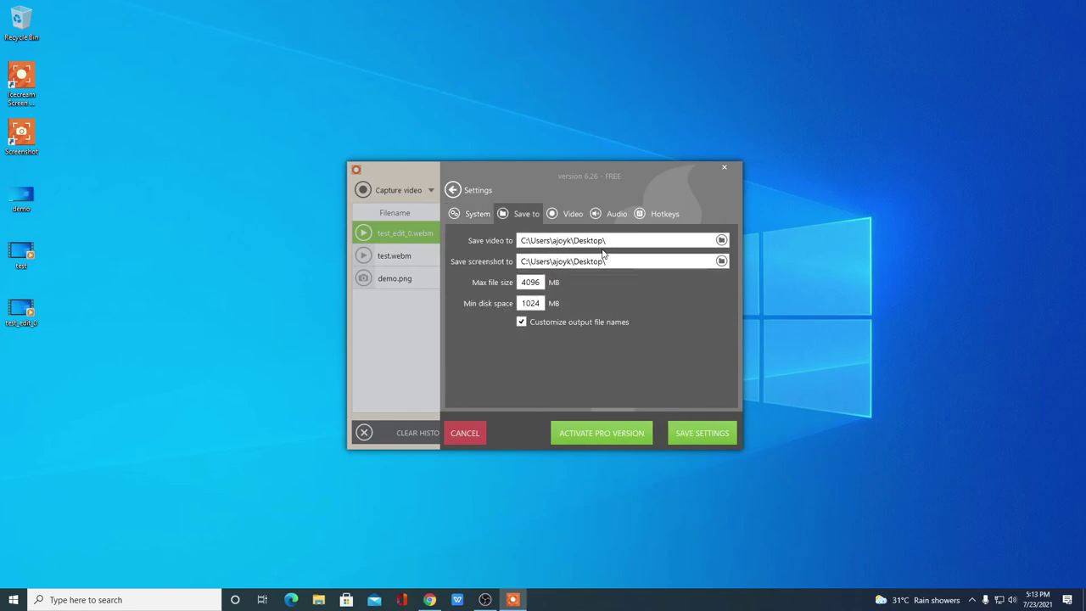
pyautogui.click(540, 289)
pyautogui.click(571, 213)
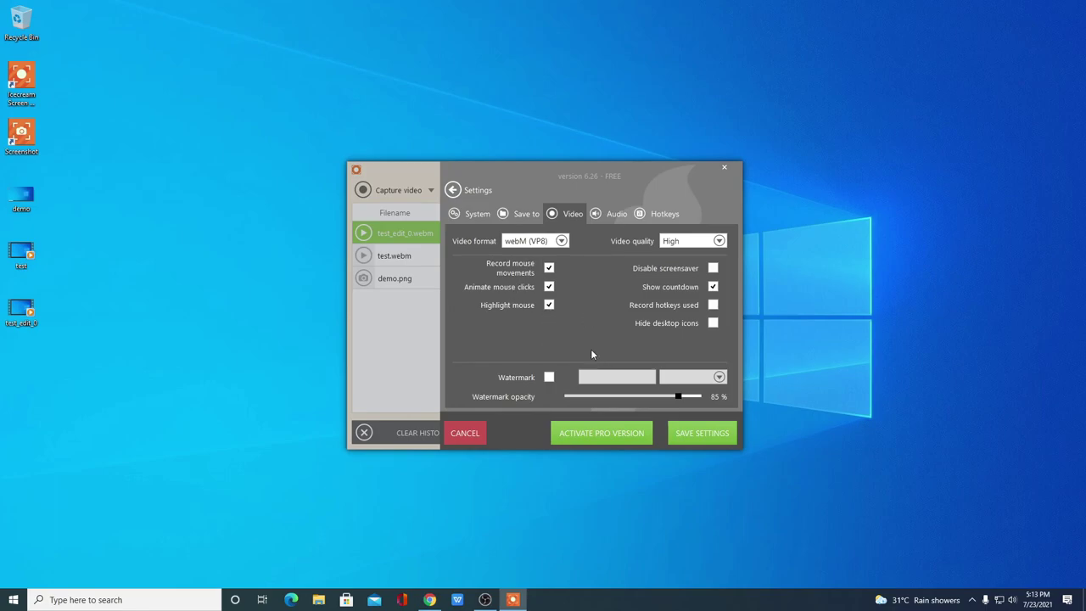
pyautogui.click(607, 215)
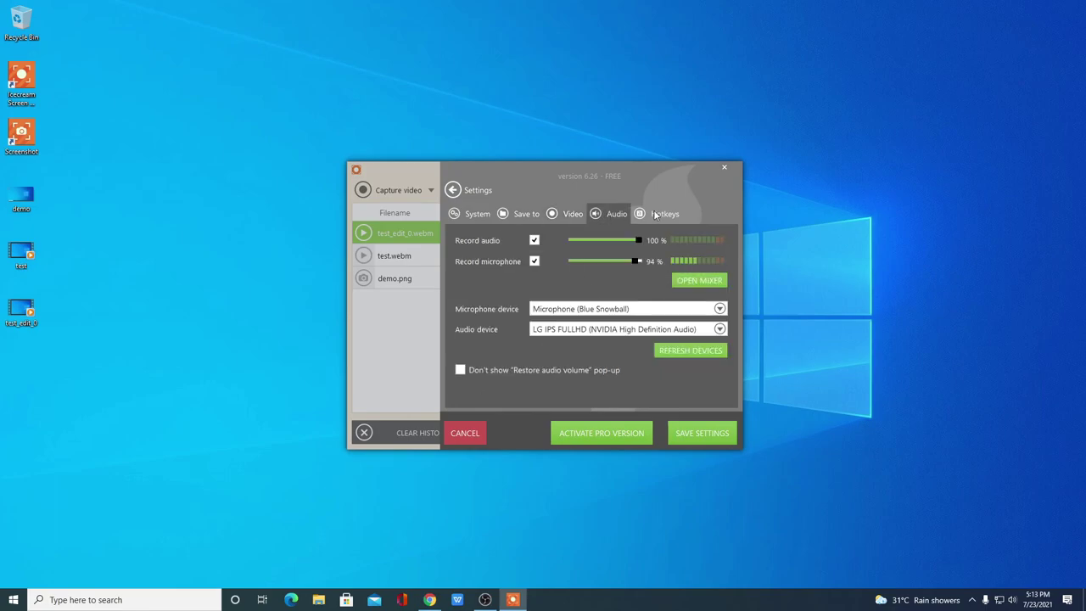
pyautogui.click(660, 216)
pyautogui.press('Escape')
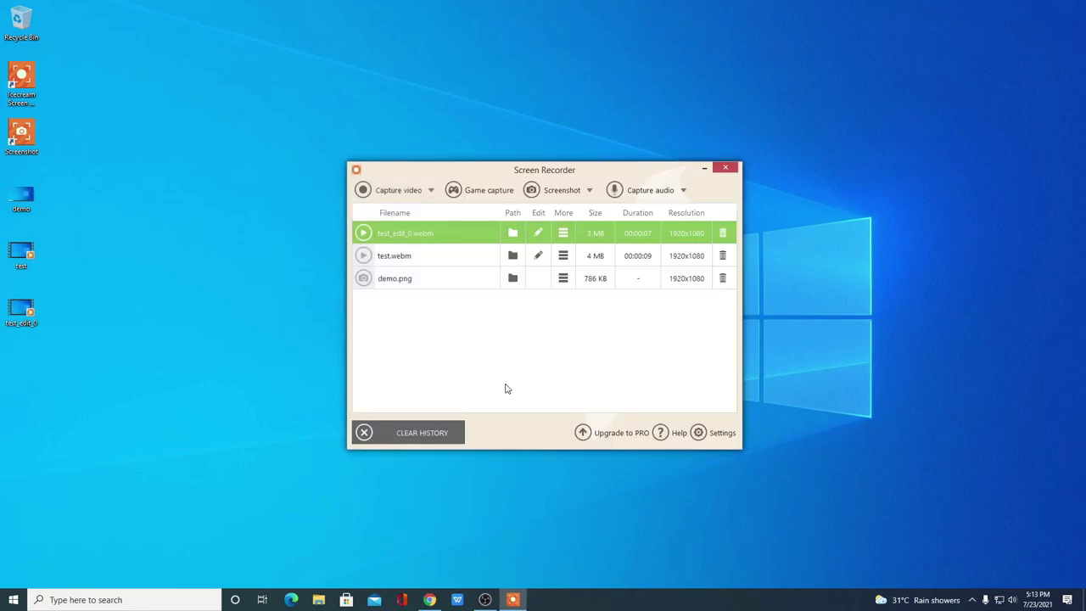